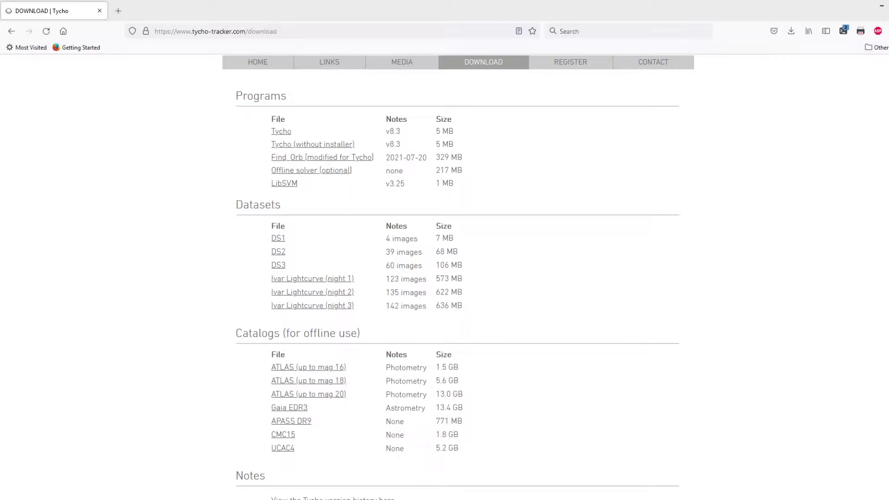
- Load all 123 raw Ivar images from the n1 folder into Tycho's image list
left_click(521, 292)
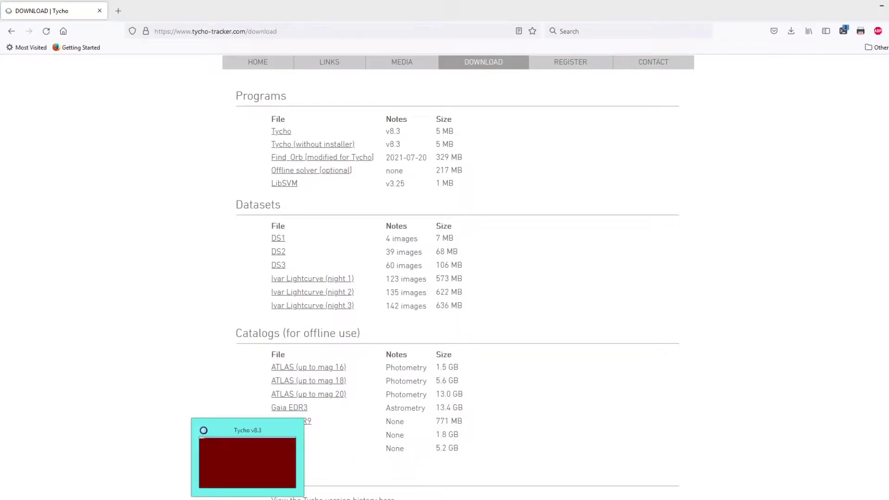
left_click(296, 464)
left_click(364, 121)
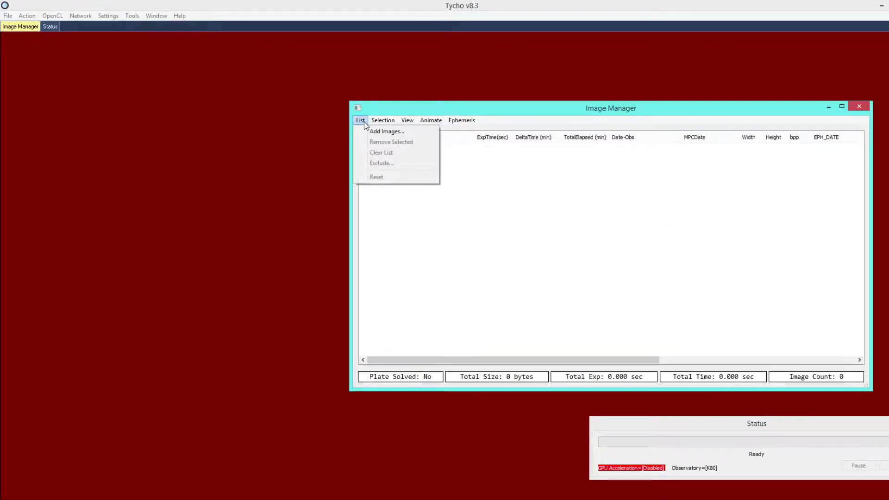
left_click(380, 131)
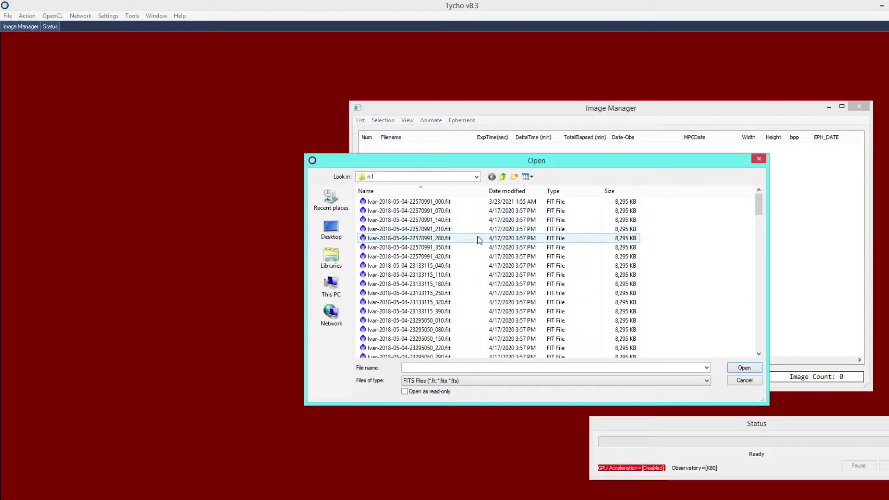
left_click(481, 238)
key("ctrl+a")
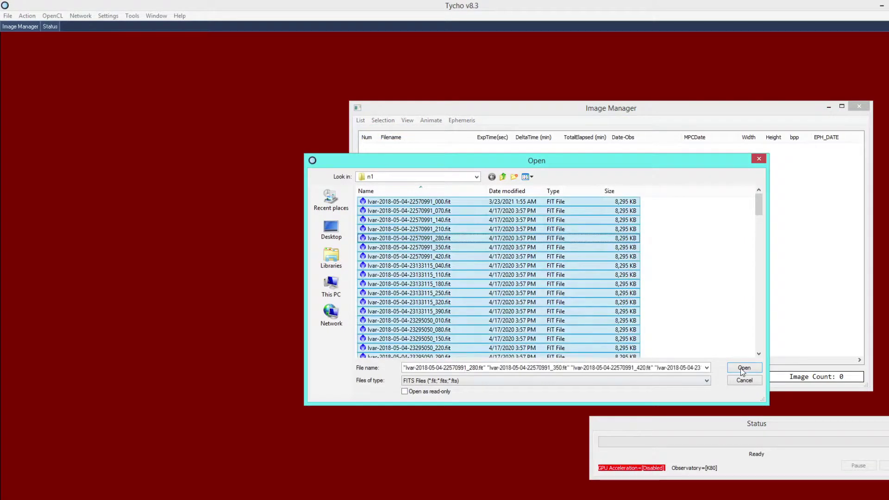
left_click(745, 367)
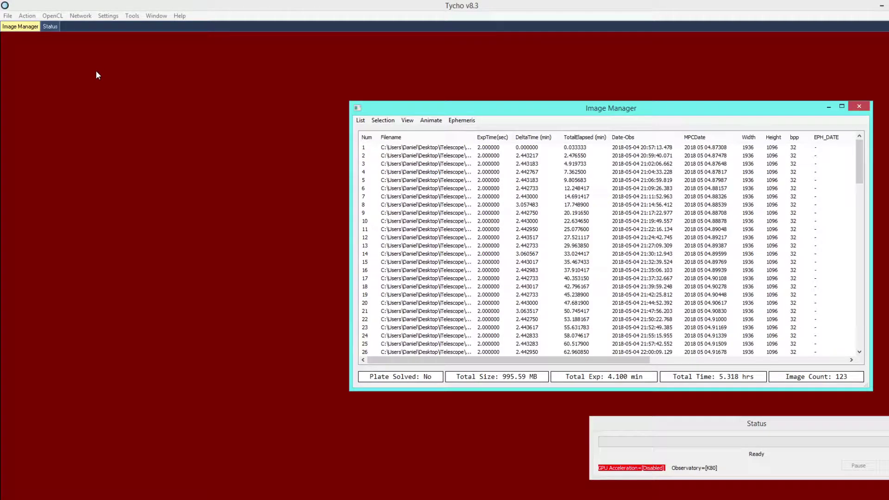
- Calibrate the loaded images with Fix hot pixels enabled, saving into n1_c
left_click(27, 16)
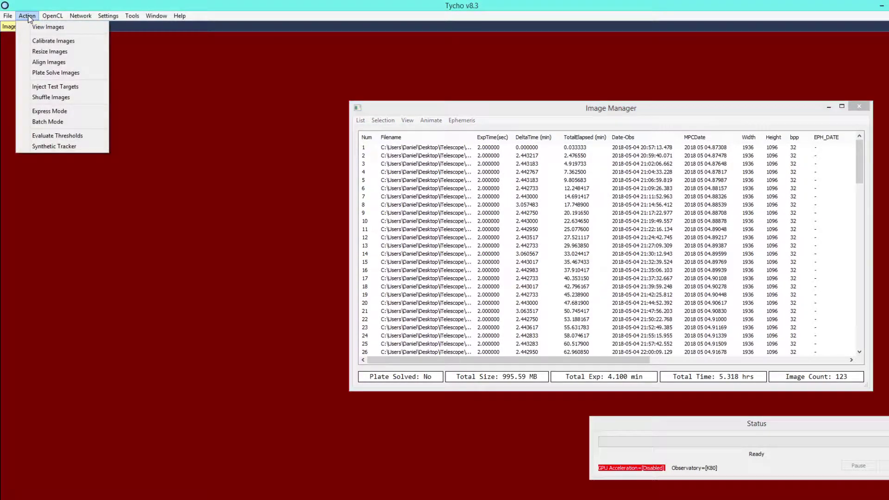
left_click(41, 42)
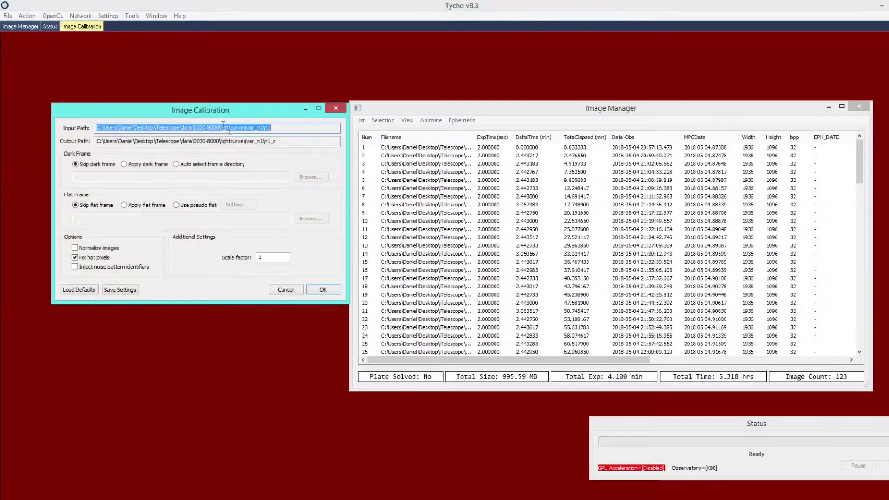
left_click_drag(191, 111, 212, 112)
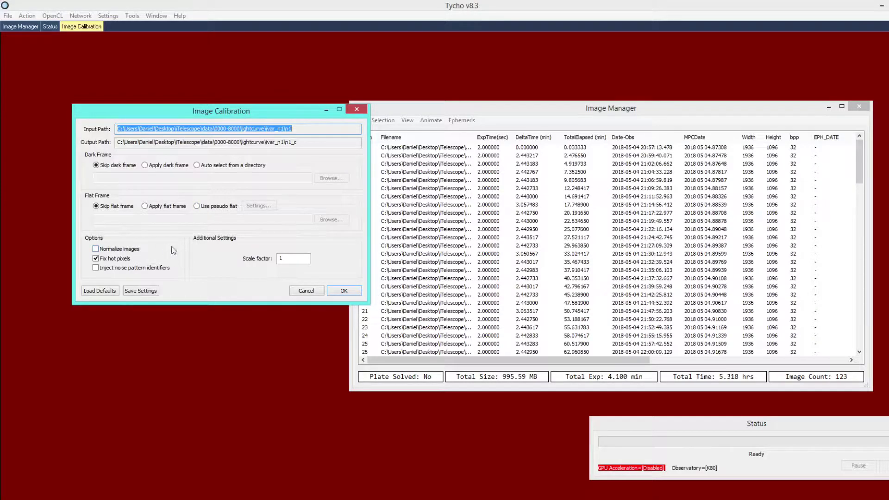
left_click(344, 291)
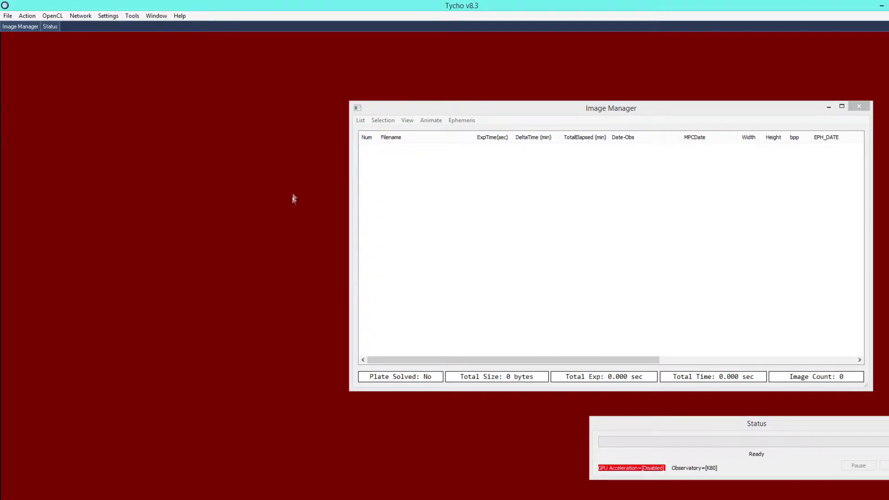
- Load all calibrated FIT images from the n1_c folder into the image list
left_click(364, 121)
left_click(384, 131)
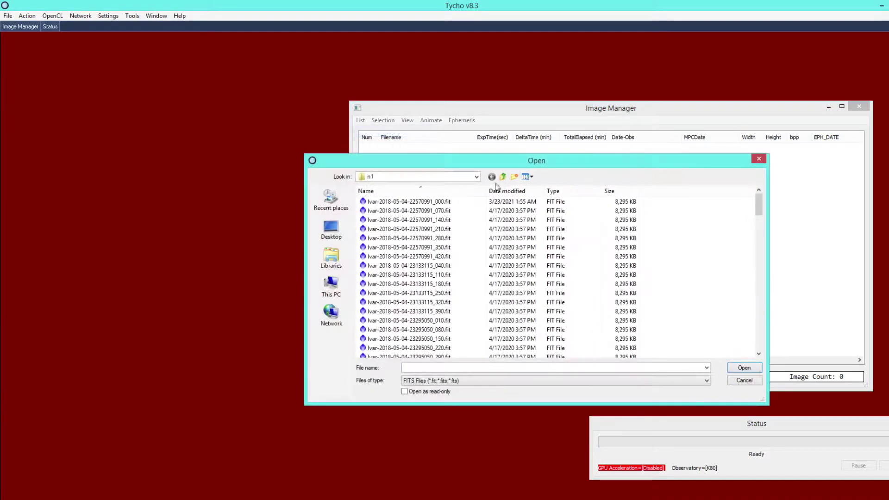
left_click(503, 176)
left_click(374, 213)
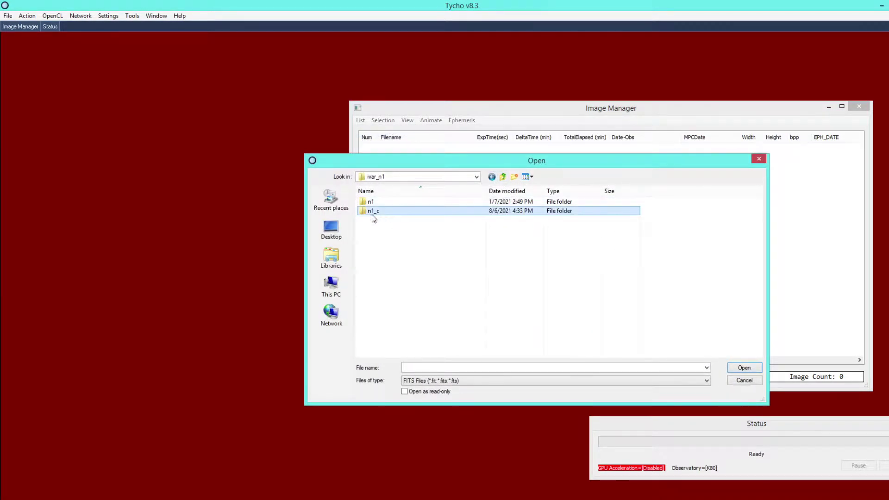
double_click(393, 214)
key("ctrl+a")
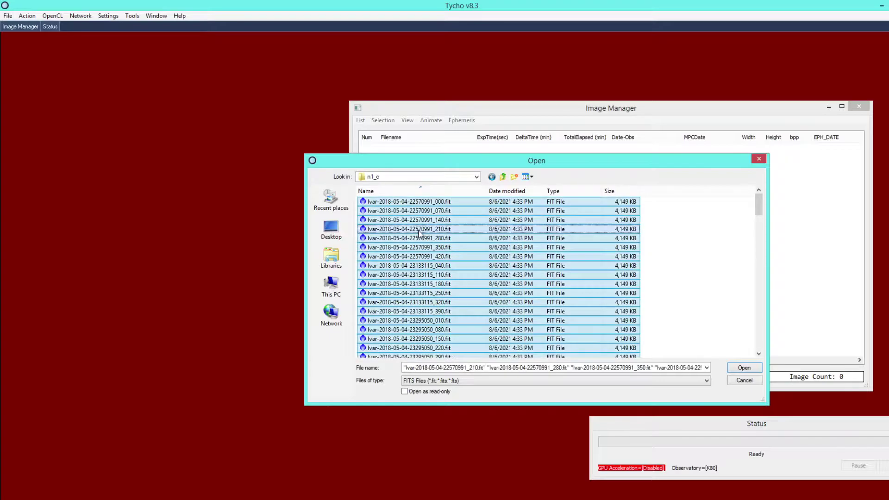
key("Return")
- Align the calibrated images with the Internal method into n1_c_a; one of 123 fails
left_click(27, 15)
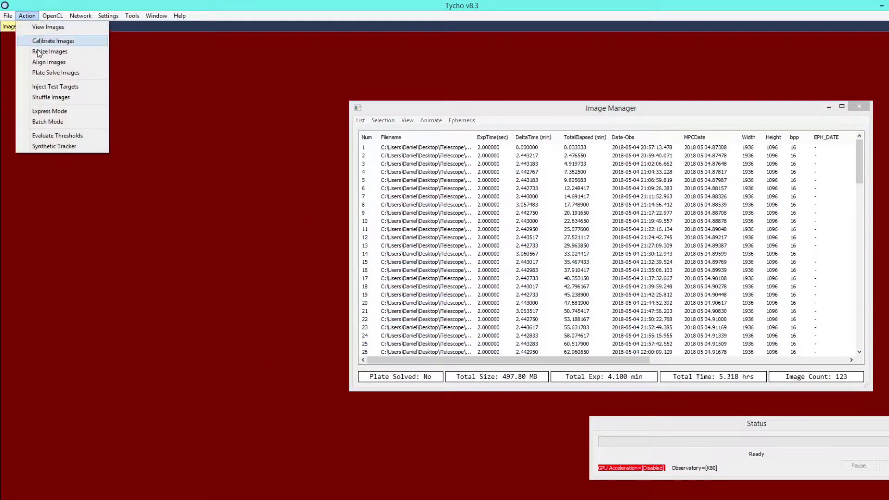
left_click(49, 62)
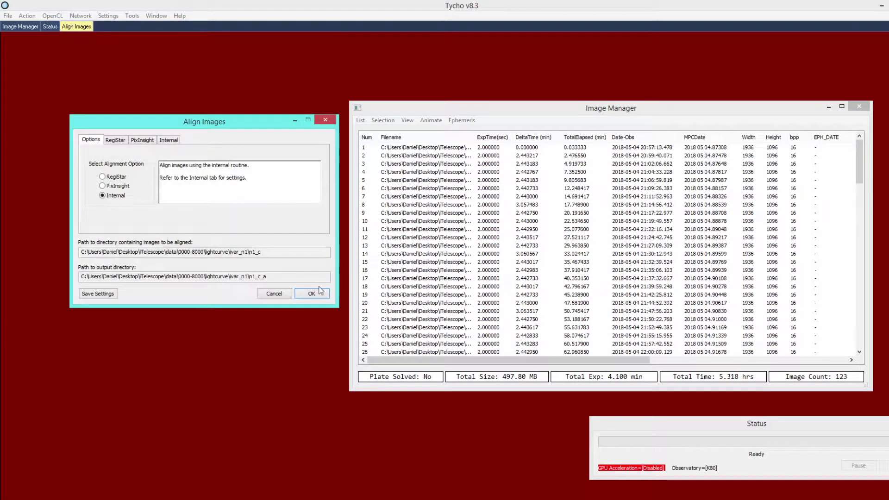
left_click_drag(220, 126, 246, 133)
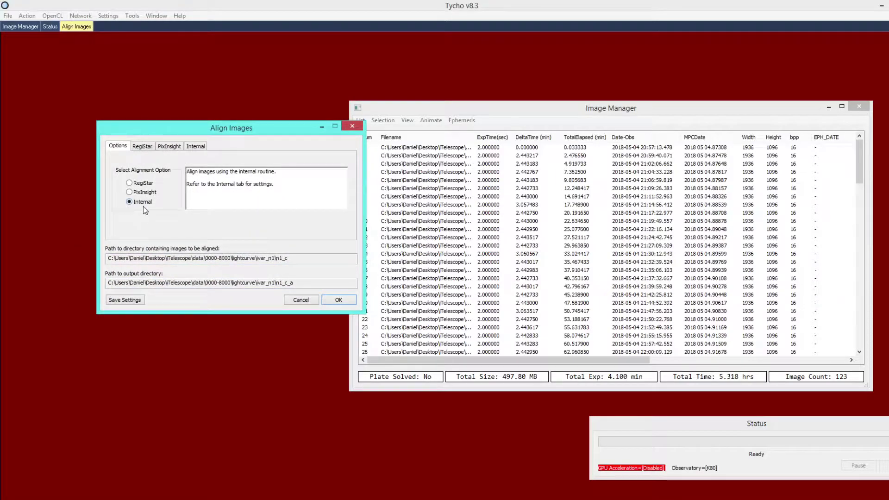
left_click(197, 147)
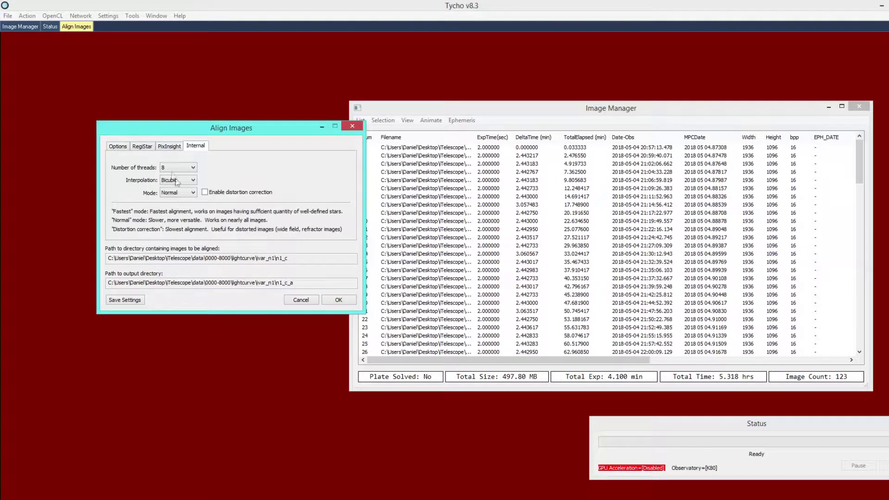
left_click(120, 147)
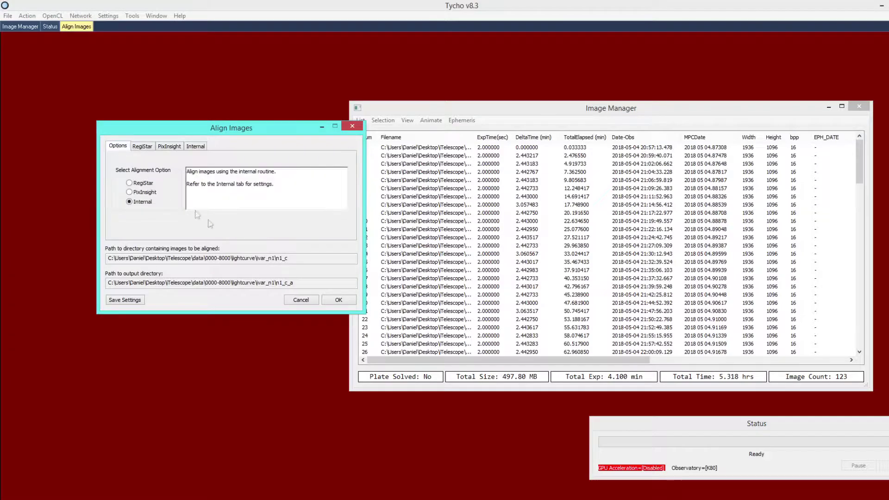
left_click(334, 300)
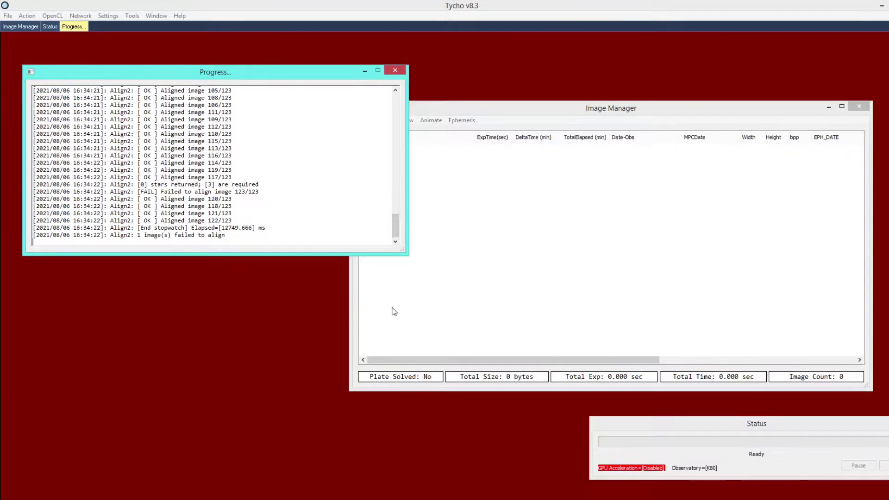
left_click(400, 273)
- Load all 122 aligned images from the n1_c_a folder into the image list
left_click(361, 122)
left_click(366, 132)
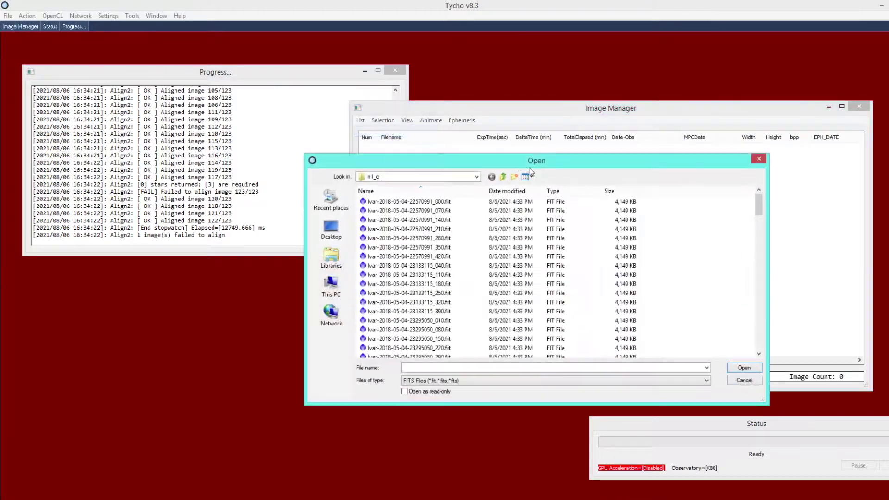
left_click(503, 177)
left_click(397, 222)
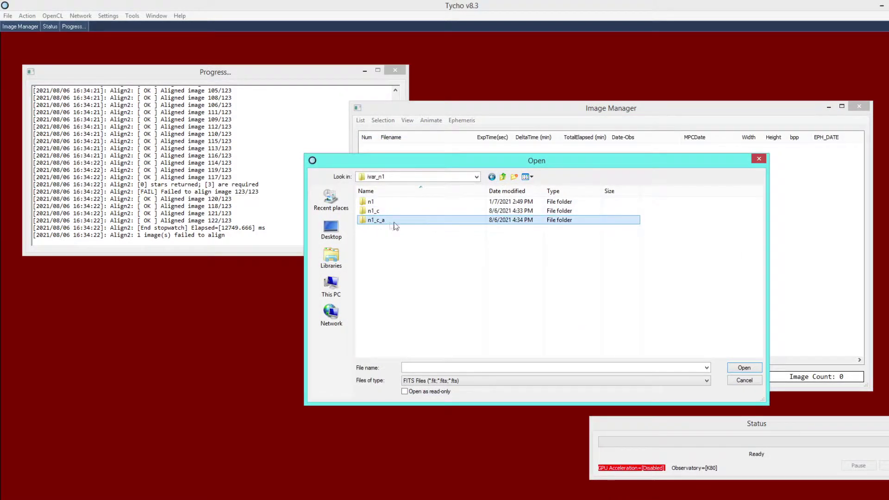
double_click(399, 222)
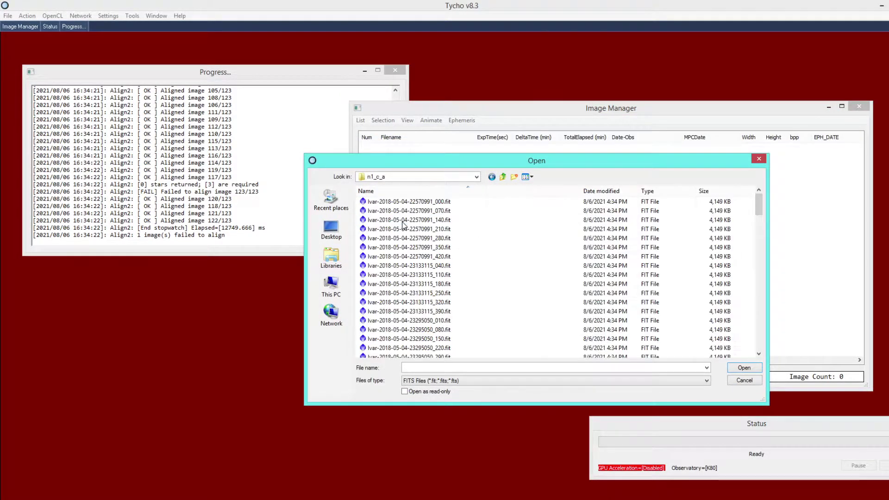
key("ctrl+a")
key("Return")
- Plate-solve the aligned images with the online solver, then close the progress and settings windows
left_click(39, 16)
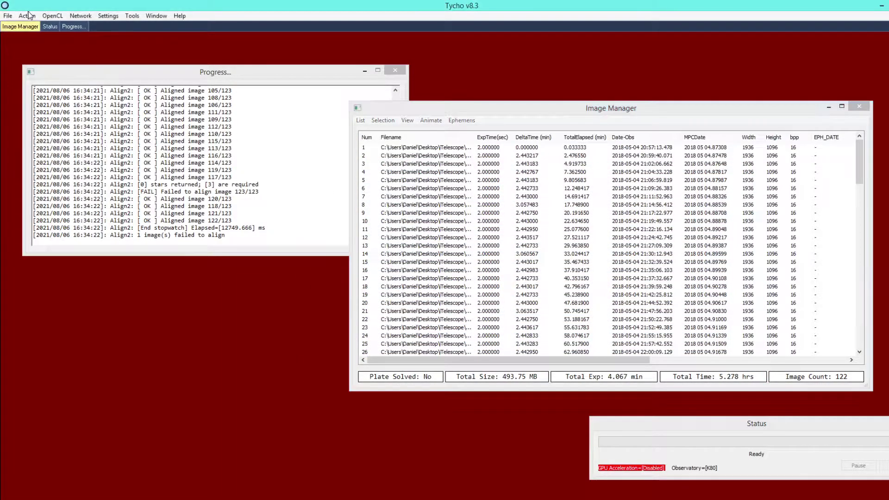
left_click(27, 15)
left_click(45, 73)
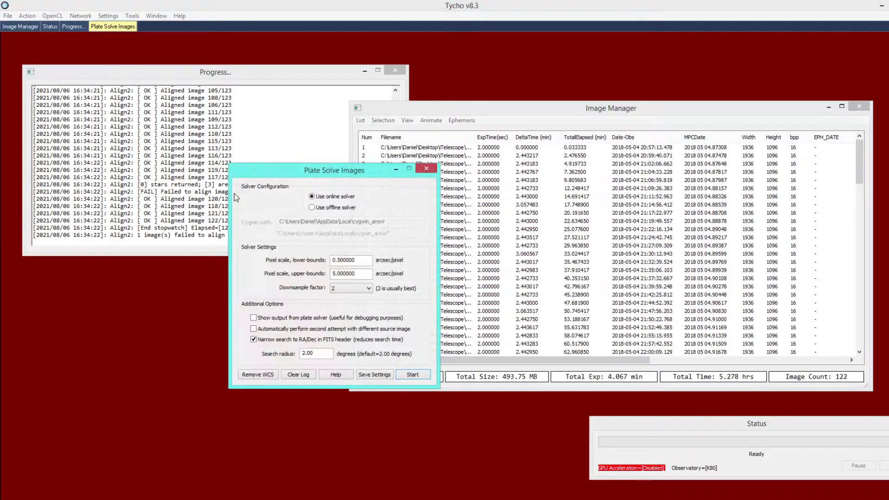
left_click(412, 374)
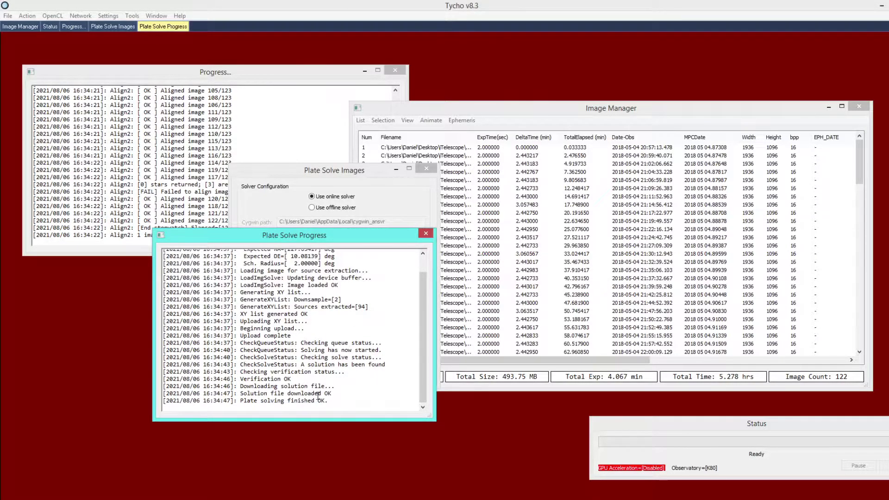
left_click(426, 233)
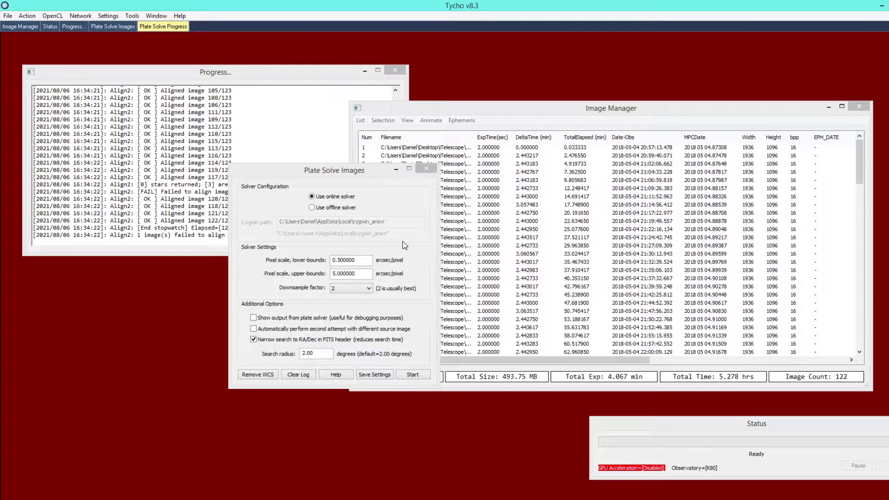
left_click(427, 168)
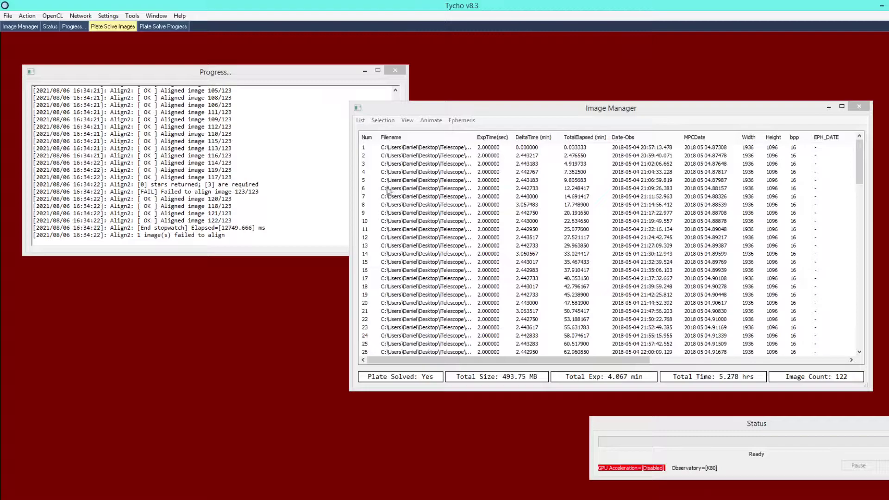
- Download obs-database observations for object 1627 as a confirmed object via Download Observations
left_click(132, 16)
left_click(183, 170)
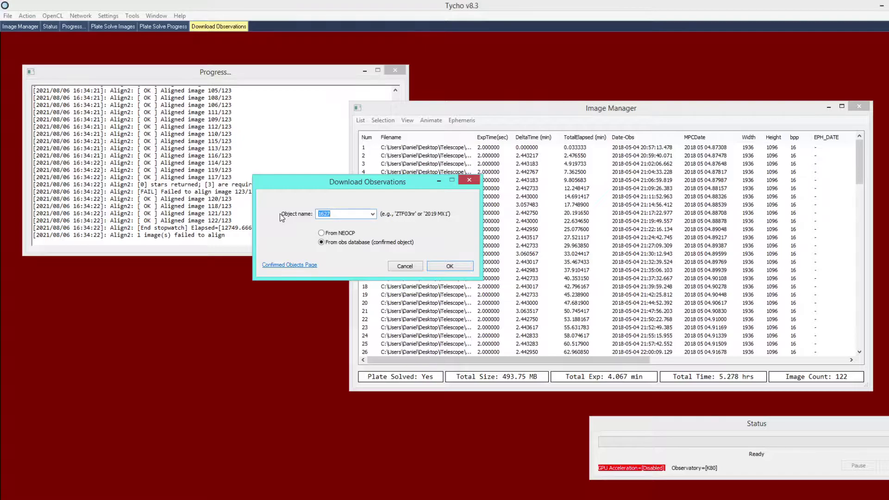
type("1627")
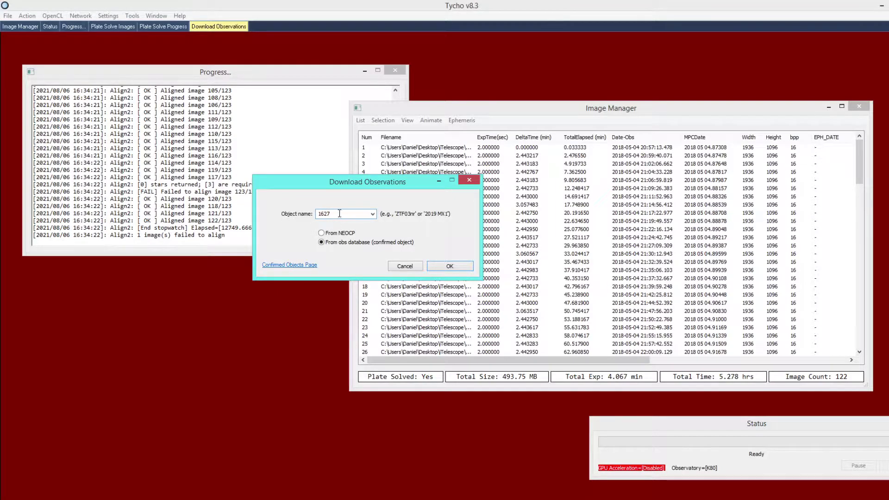
key("ctrl+a")
type("Iv")
key("ctrl+a")
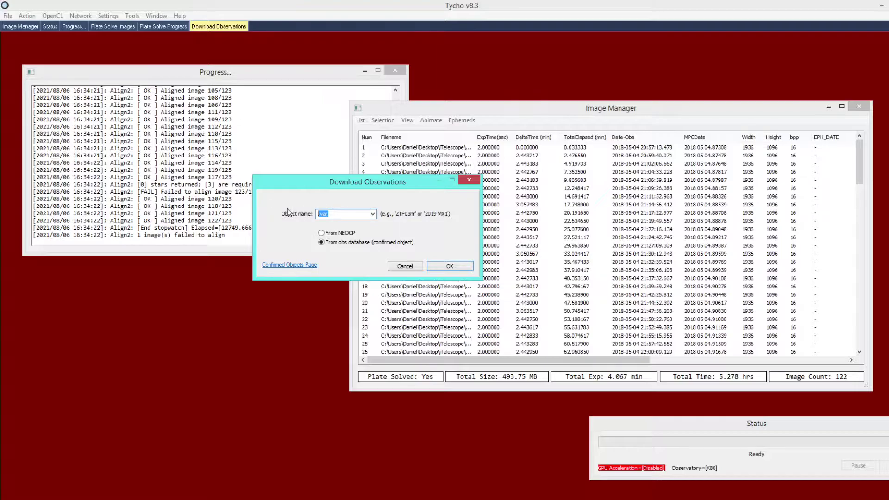
type("1627")
left_click(438, 266)
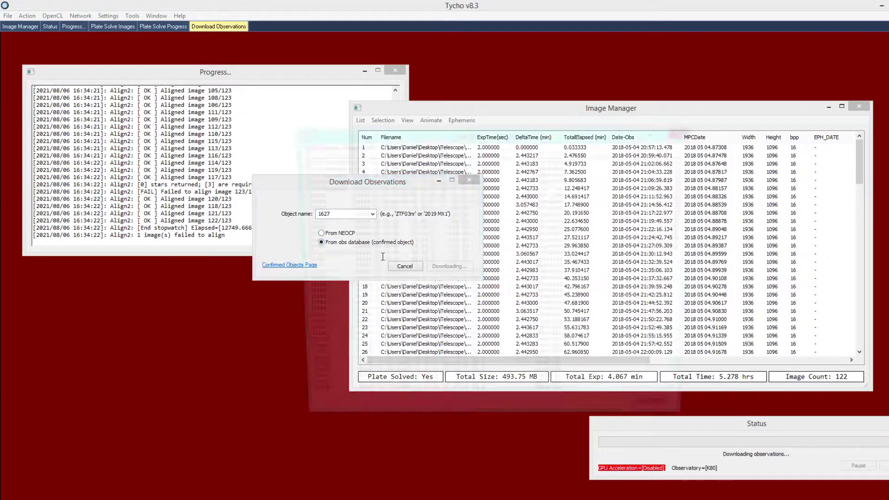
left_click(587, 258)
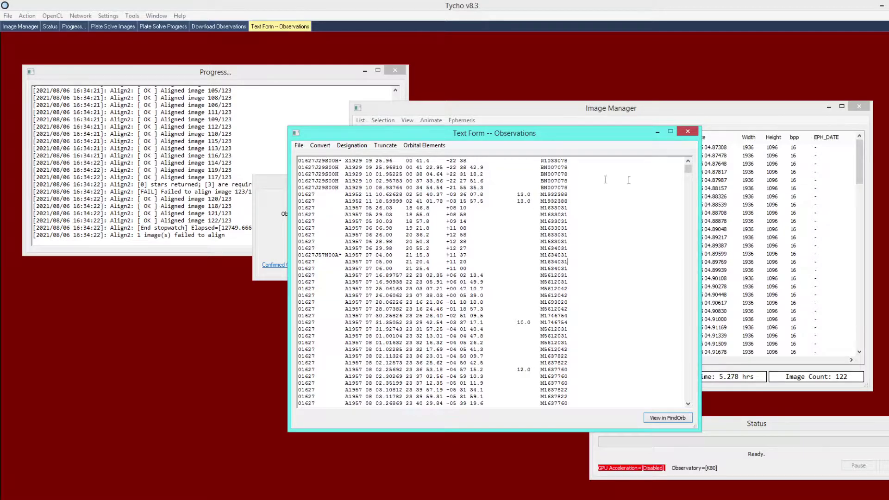
- Truncate 1627's observations to the past 3 years, clear the text, and close both windows
mouse_move(688, 169)
left_mouse_down()
mouse_move(694, 348)
mouse_move(688, 169)
left_mouse_up()
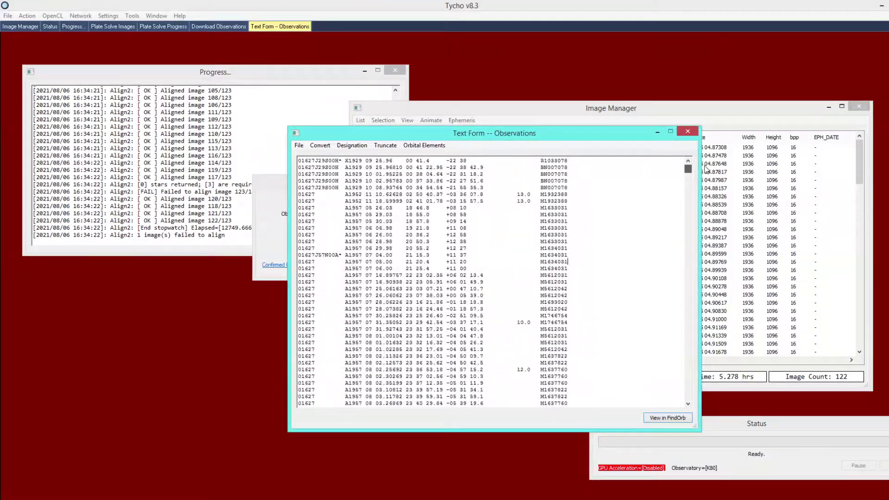
left_click(391, 147)
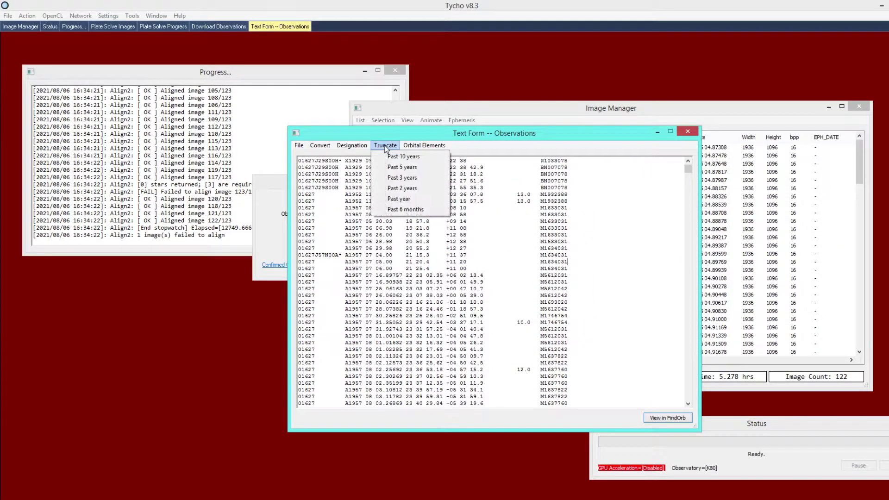
left_click(393, 178)
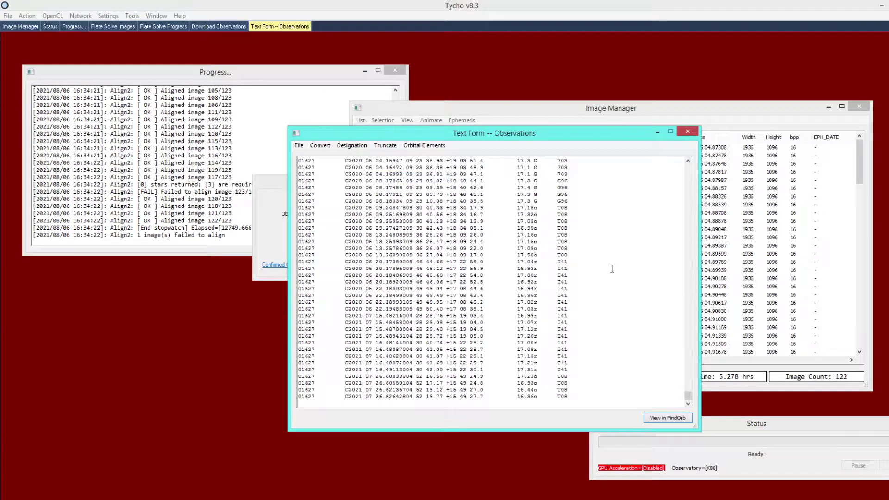
key("ctrl+a")
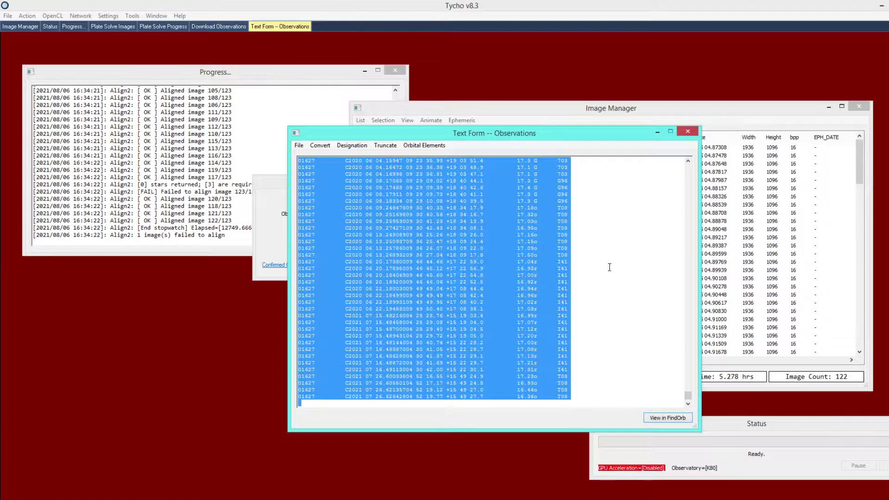
key("ctrl+x")
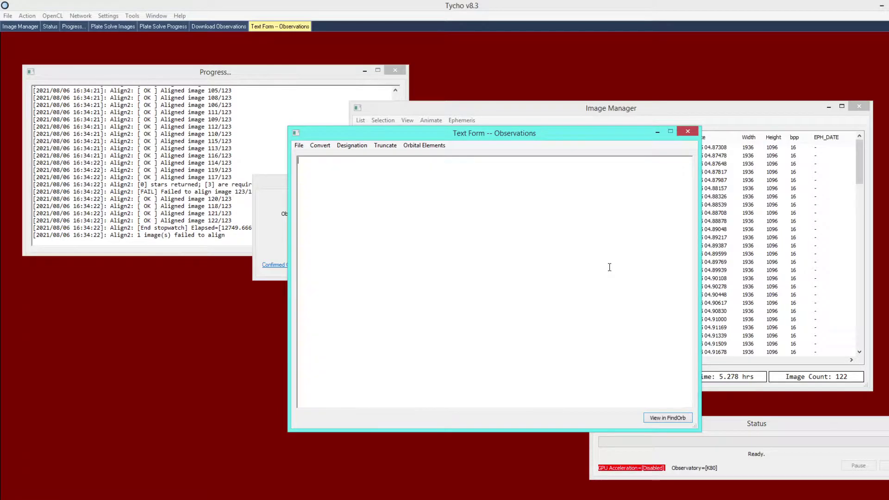
left_click(688, 132)
left_click(472, 185)
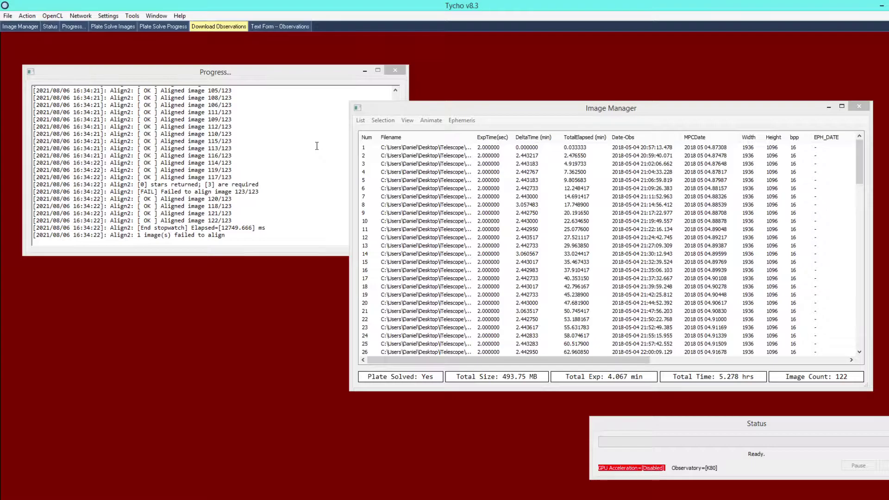
- Use Tools > Existing Observations to list 1627's stored observations from 2019 to July 2021
left_click(132, 16)
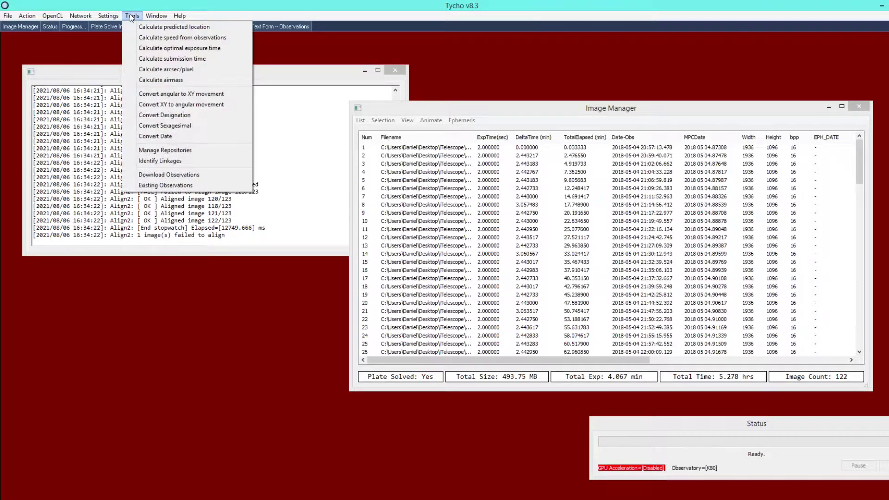
left_click(178, 185)
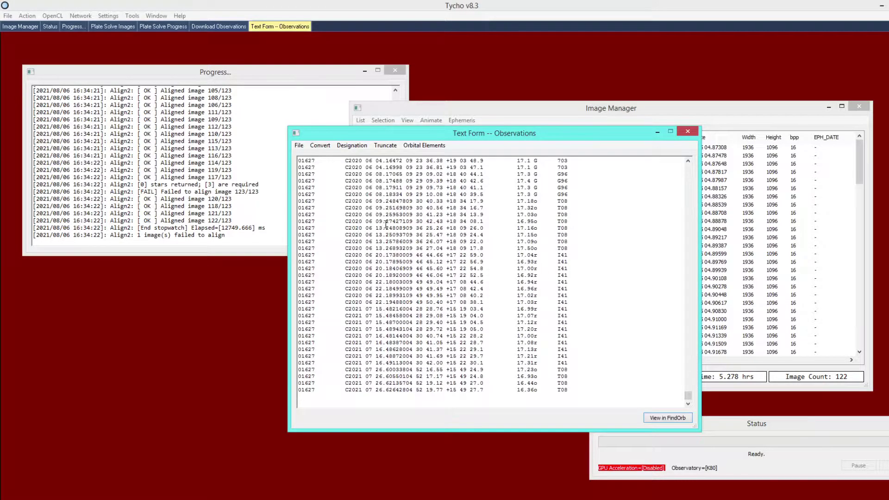
mouse_move(690, 396)
left_mouse_down()
mouse_move(689, 169)
mouse_move(685, 399)
left_mouse_up()
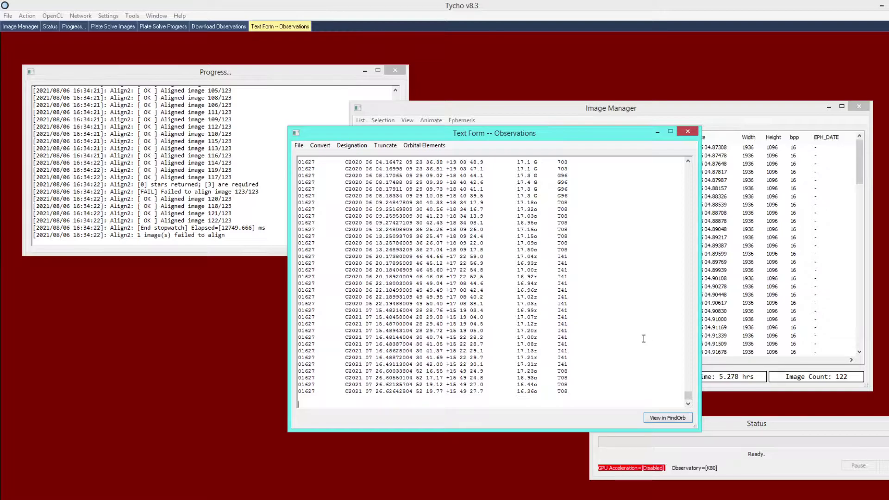
- Send 1627's observations to Find_Orb, dismiss the ignored-observation warning, and return to Tycho
left_click(669, 418)
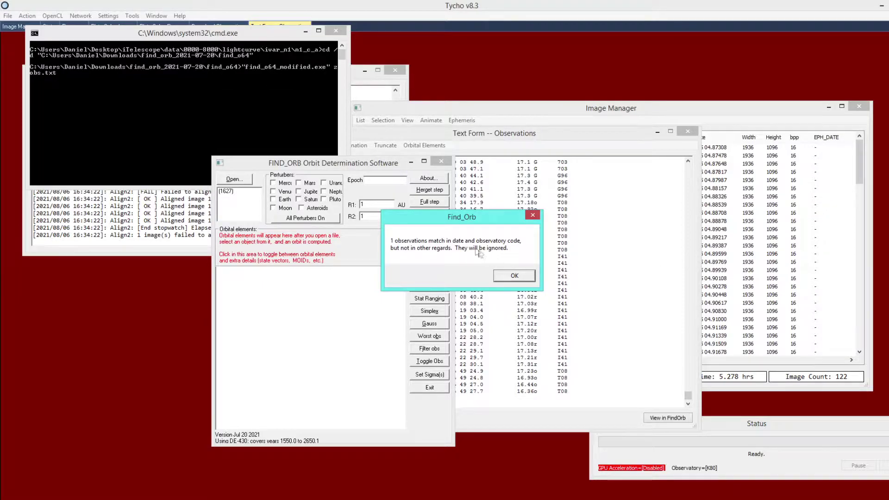
left_click(506, 278)
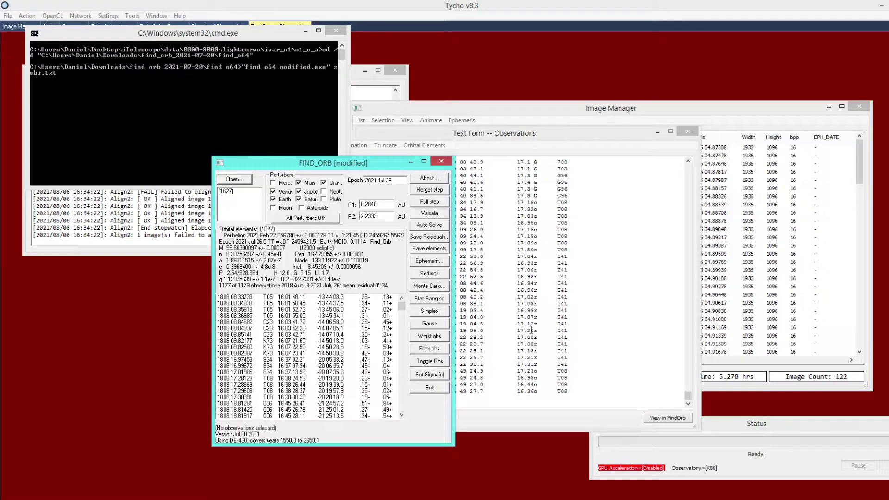
left_click(502, 116)
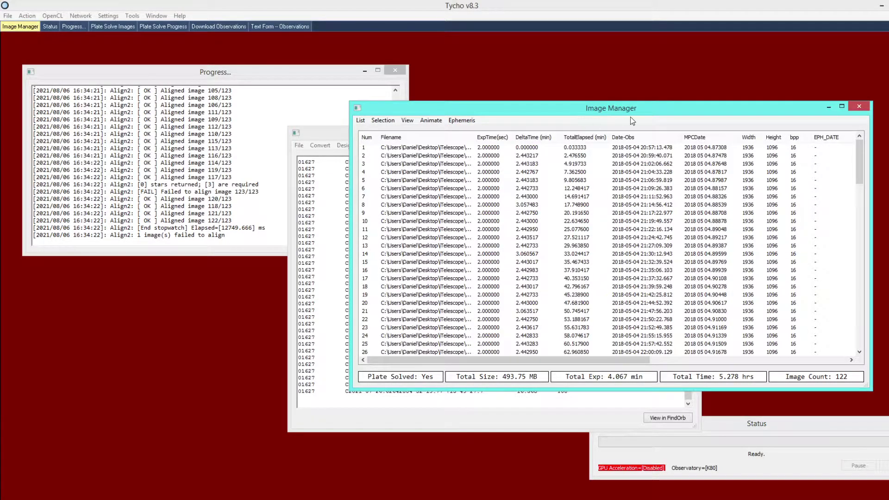
- Attach the FIND_ORB [modified] ephemeris for 1627 to the dataset, filling EPH_DATE values
left_click(462, 120)
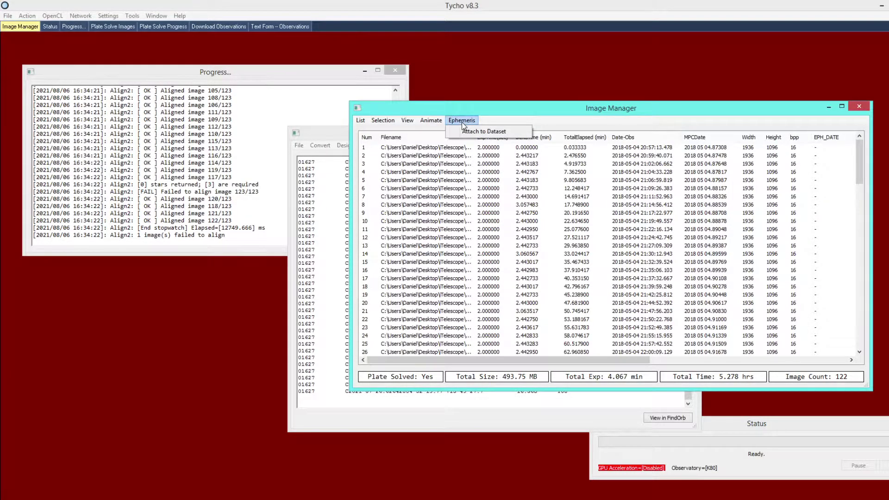
left_click(513, 133)
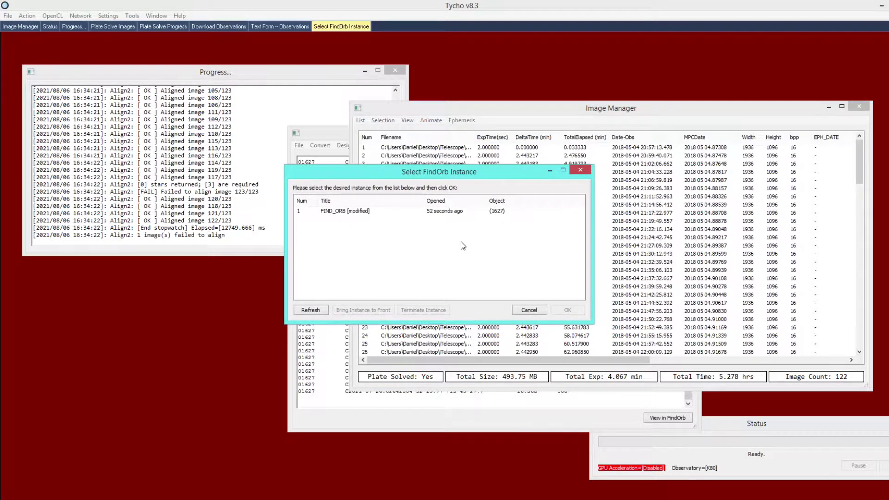
left_click(449, 211)
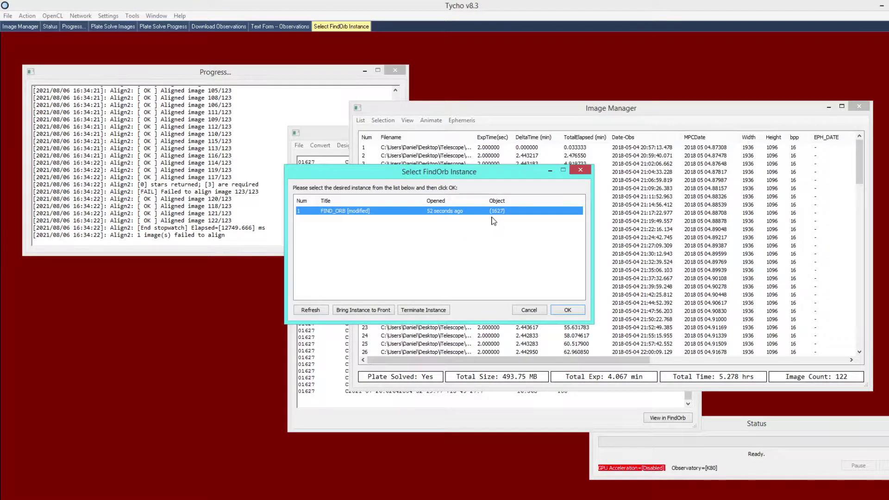
left_click(567, 312)
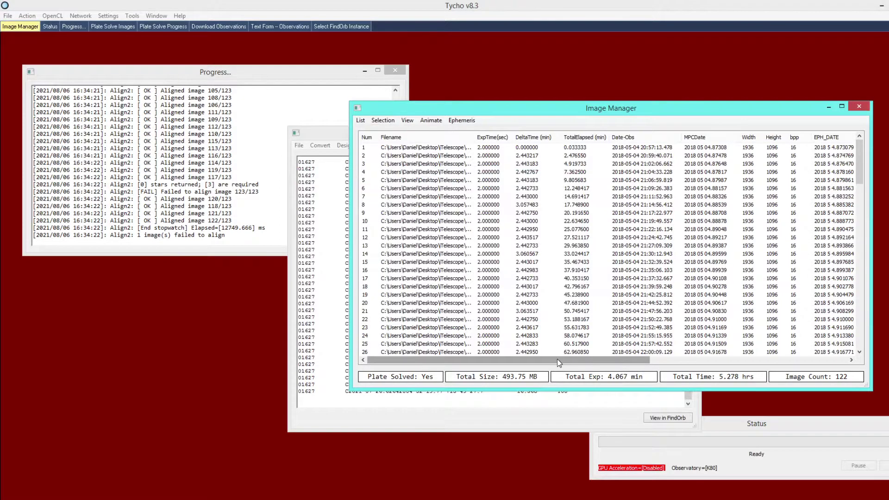
left_click_drag(557, 359, 772, 363)
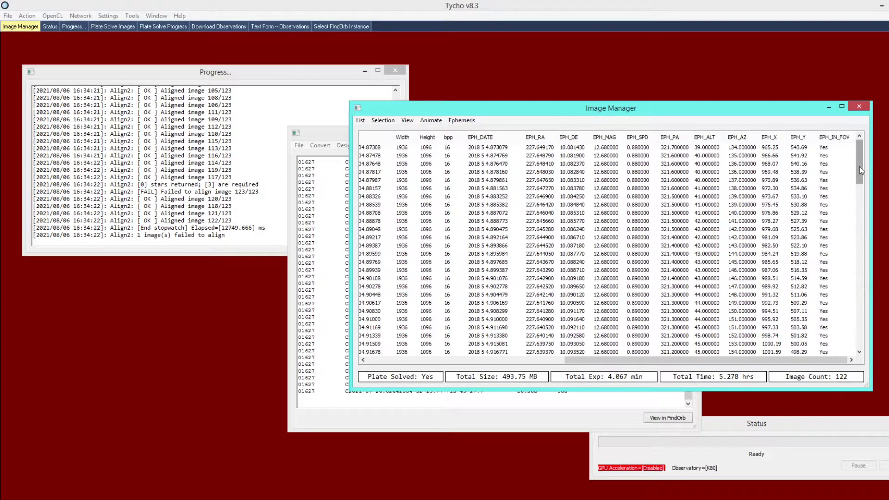
mouse_move(860, 166)
left_mouse_down()
mouse_move(869, 345)
mouse_move(862, 160)
left_mouse_up()
mouse_move(861, 152)
left_mouse_down()
mouse_move(867, 335)
mouse_move(870, 144)
mouse_move(853, 152)
mouse_move(860, 329)
mouse_move(860, 155)
left_mouse_up()
left_click(27, 16)
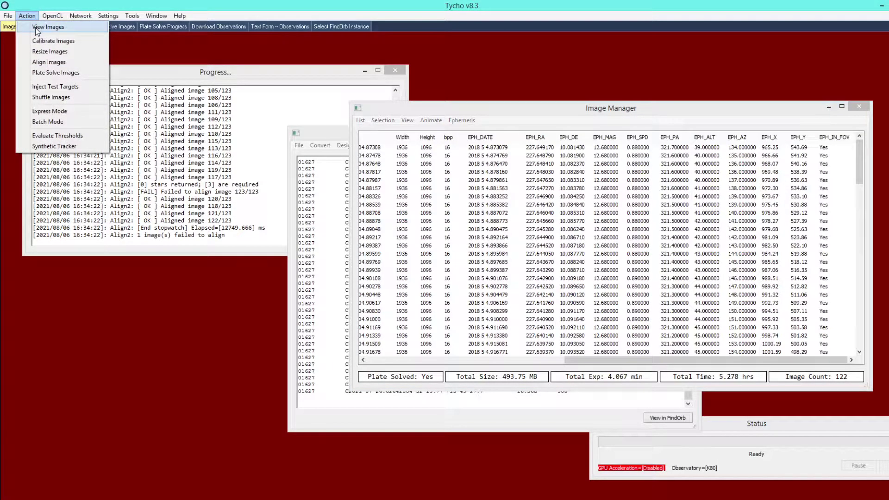
- View the image set in the Image Viewer with the first image row selected in Image Manager
left_click(36, 28)
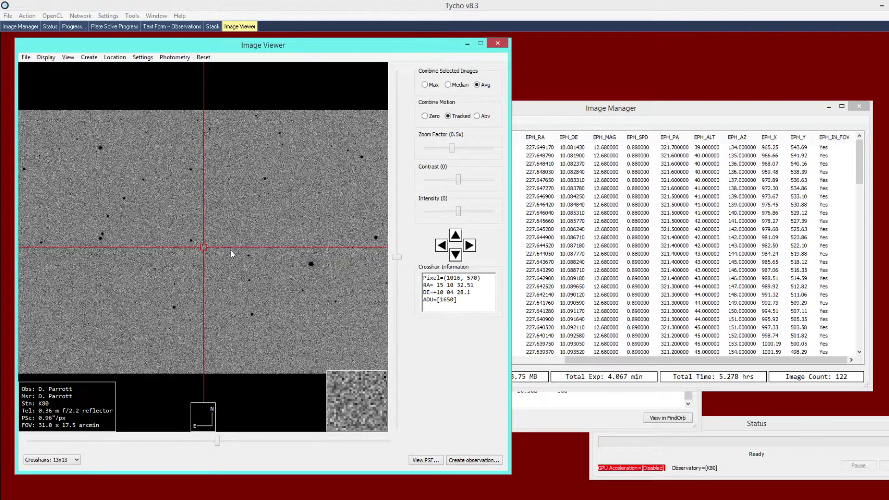
left_click(639, 116)
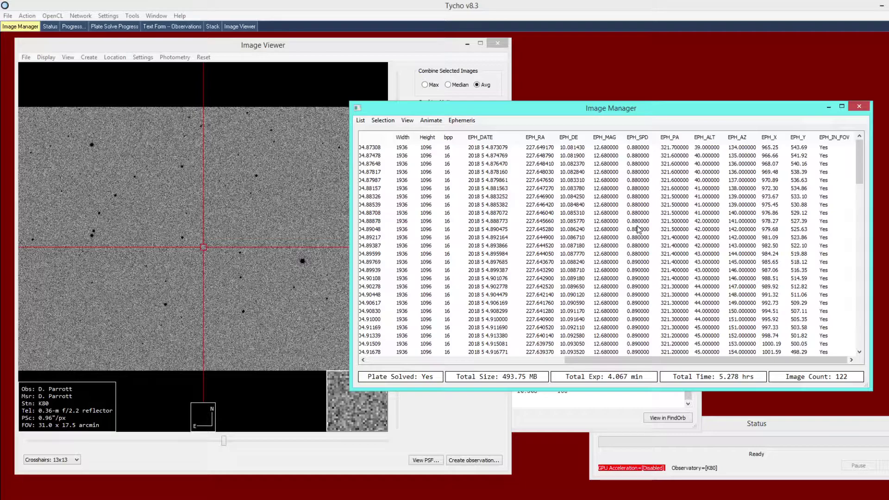
left_click(241, 198)
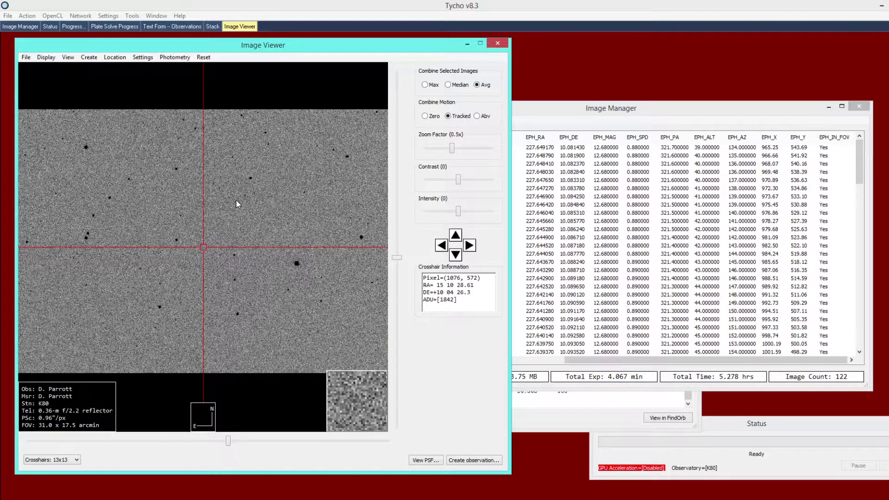
left_click(755, 115)
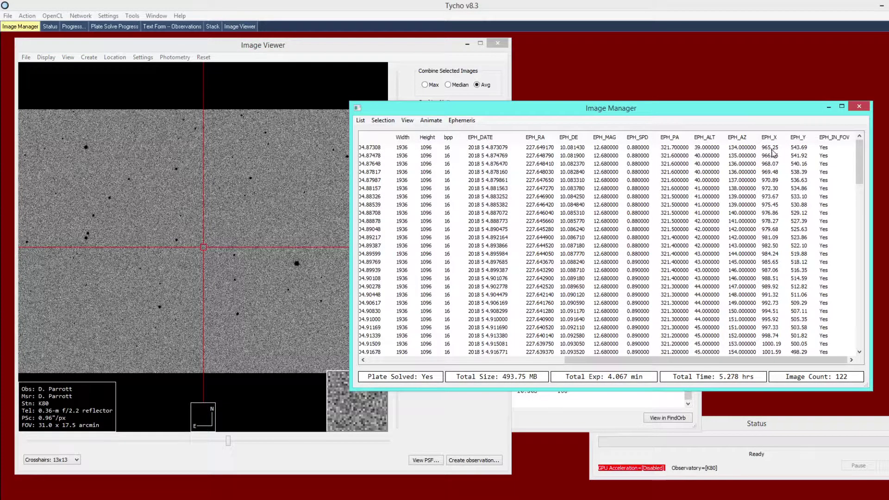
left_click(775, 149)
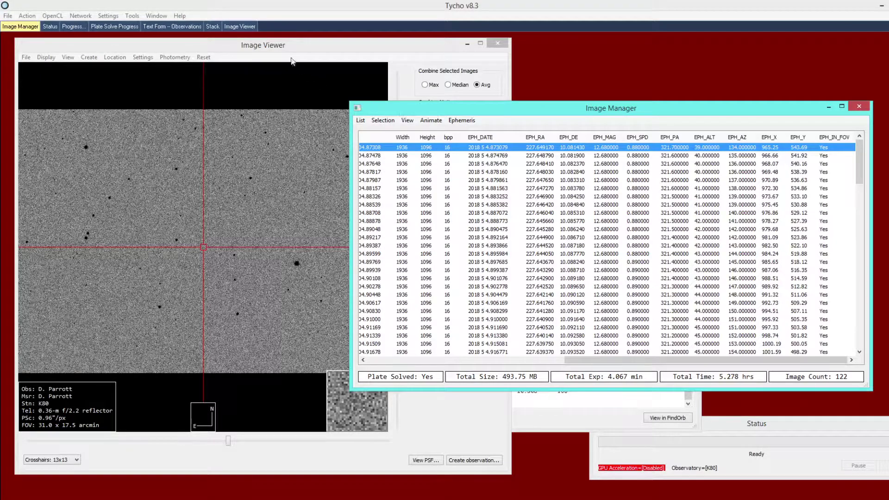
left_click(200, 50)
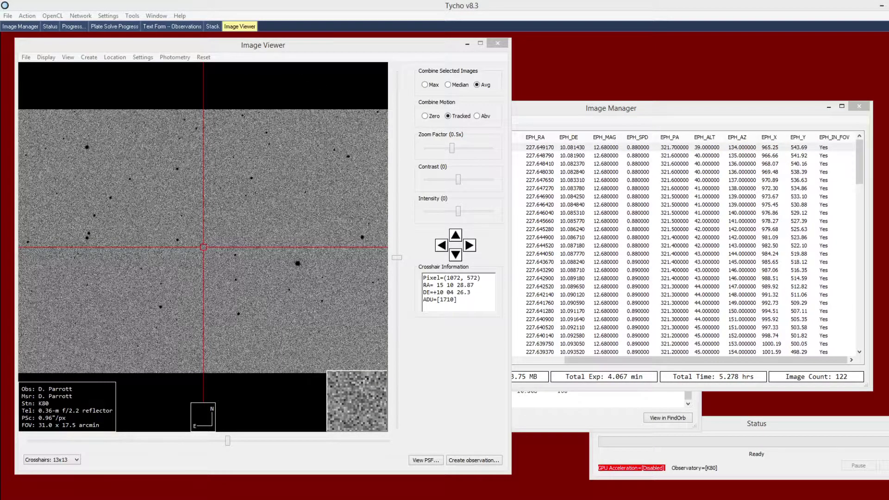
left_click(314, 182)
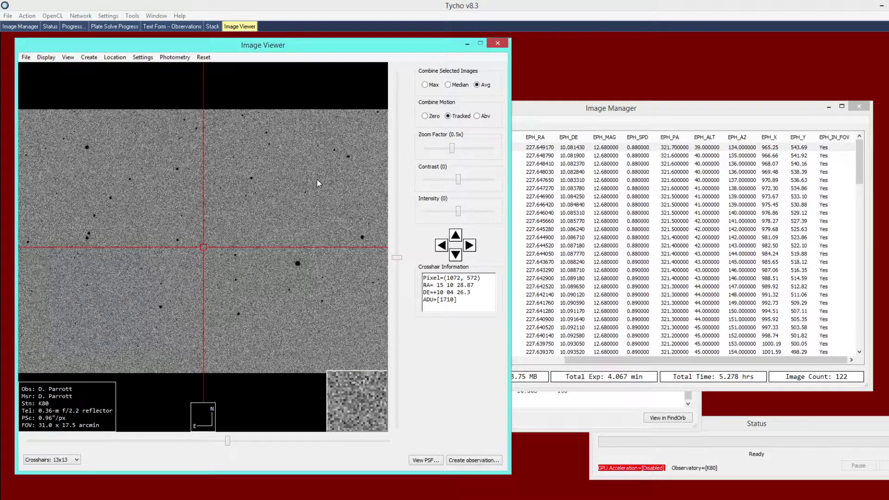
left_click(114, 59)
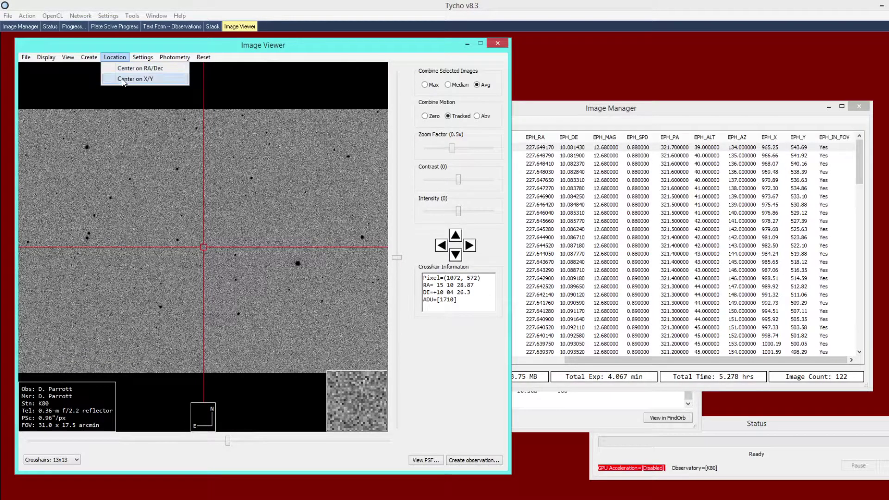
- Centre the viewer on X 965, Y 543 where 1627 appears, and zoom to 2x
left_click(136, 82)
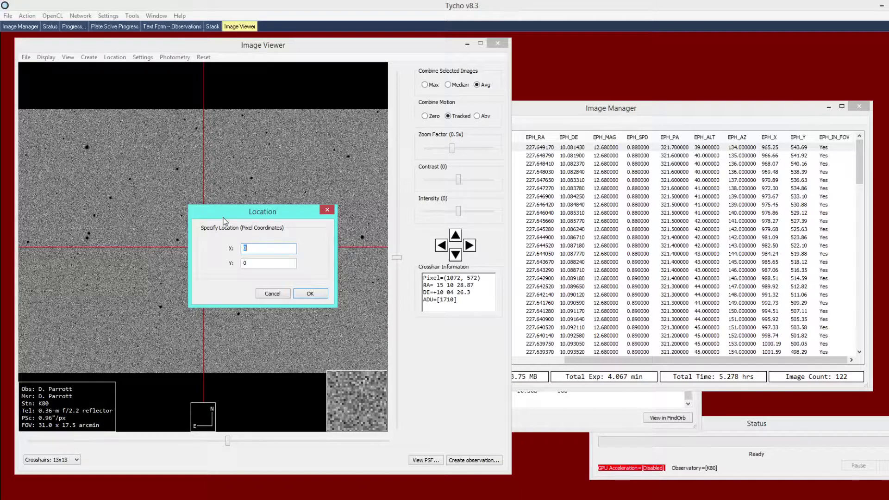
type("543")
left_click_drag(247, 202, 500, 157)
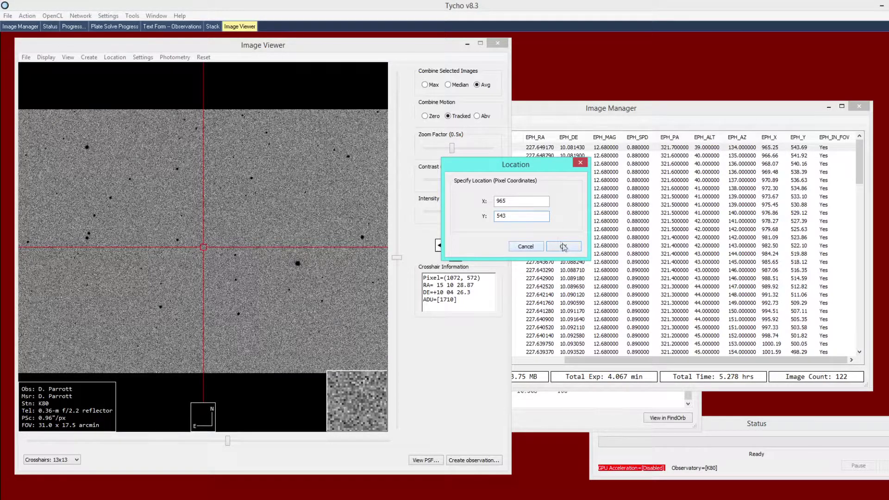
left_click_drag(491, 164, 473, 169)
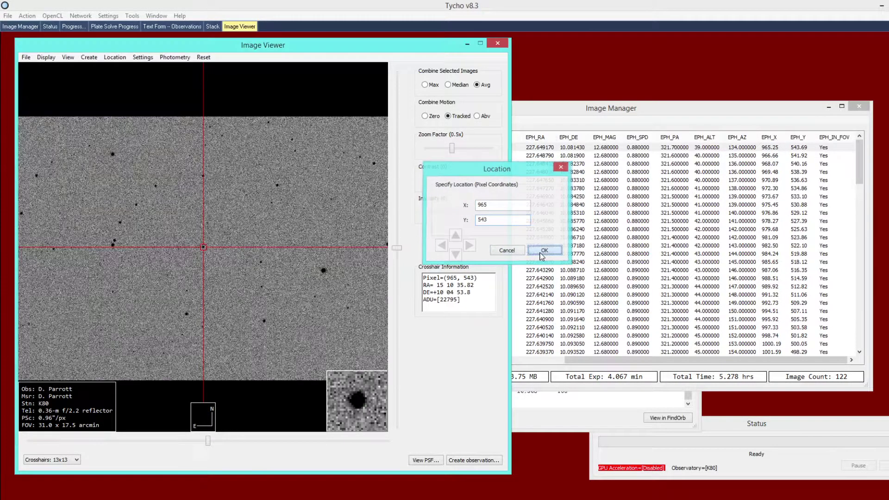
left_click(544, 250)
scroll(233, 260, "up", 1)
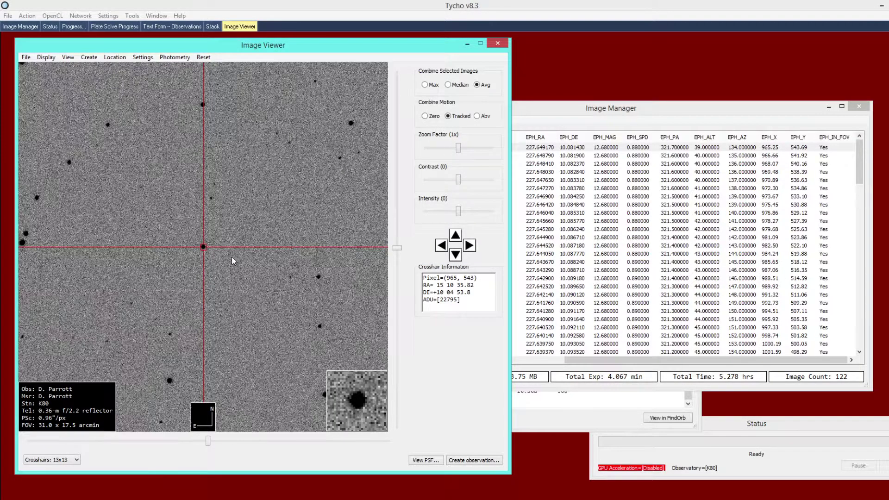
scroll(227, 257, "up", 1)
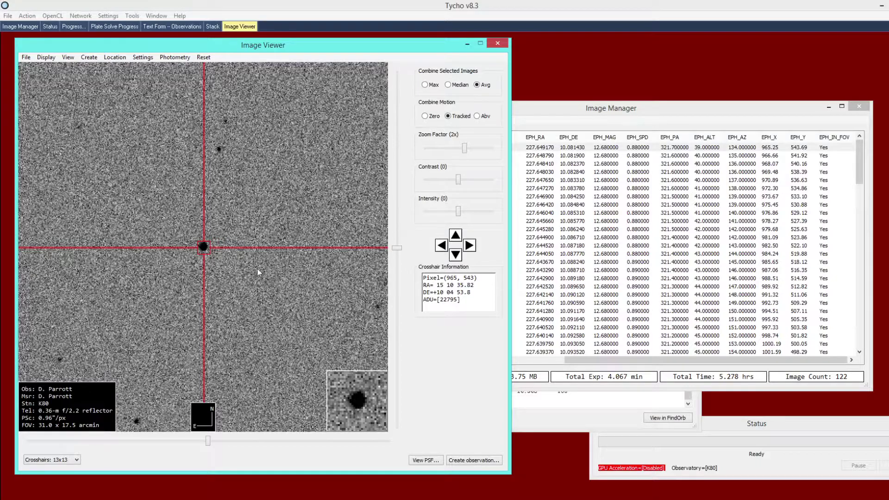
- Place Marker 1 on the object at pixel (965.20, 543.08) and bring up the image list
right_click(239, 264)
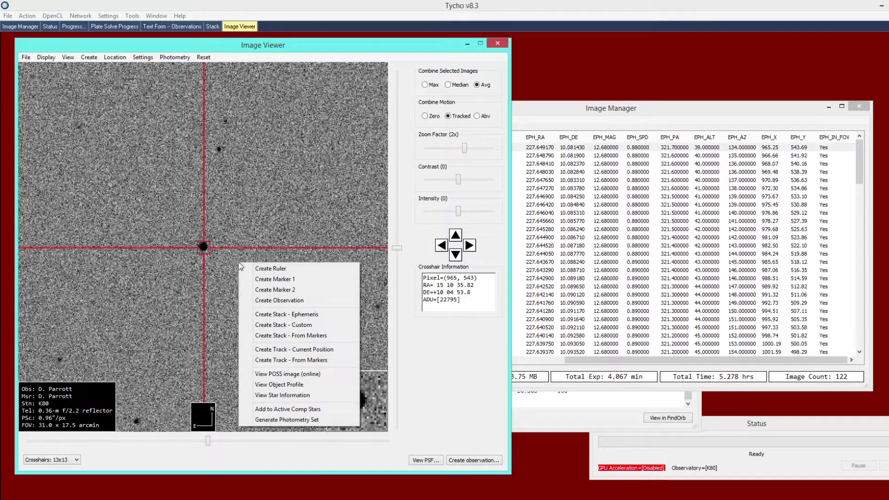
left_click(272, 279)
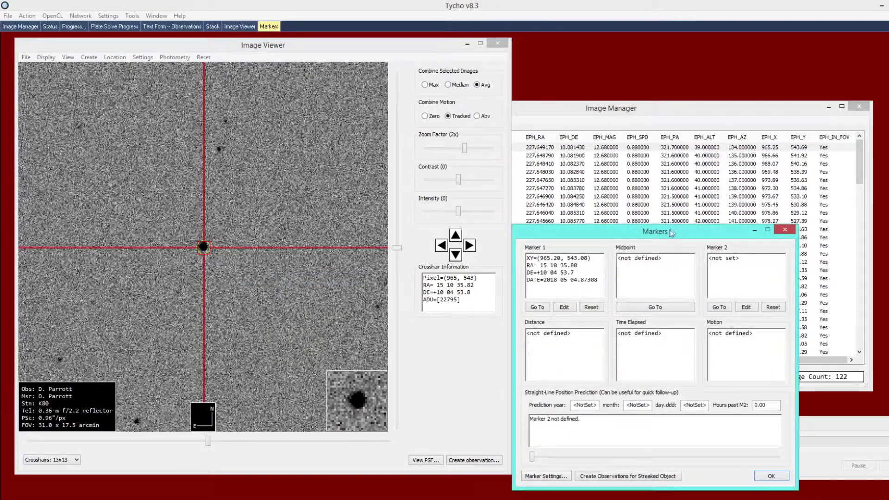
left_click(867, 163)
scroll(766, 274, "down", 15)
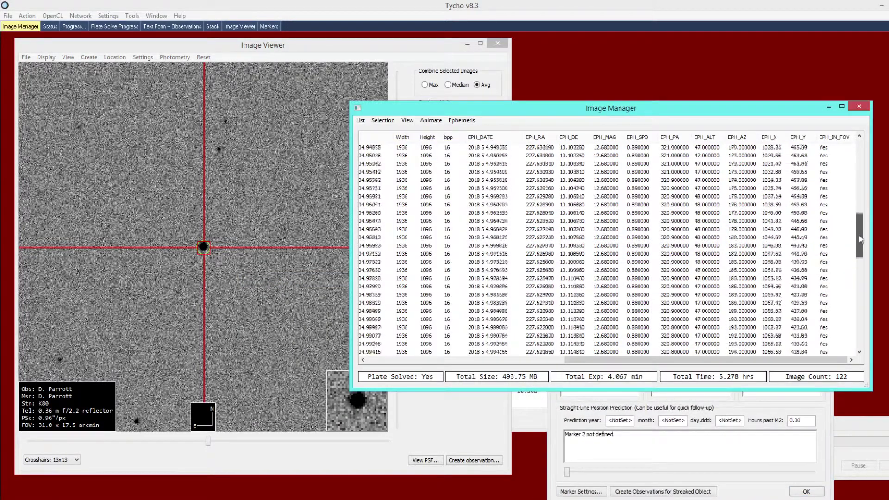
left_click(765, 273)
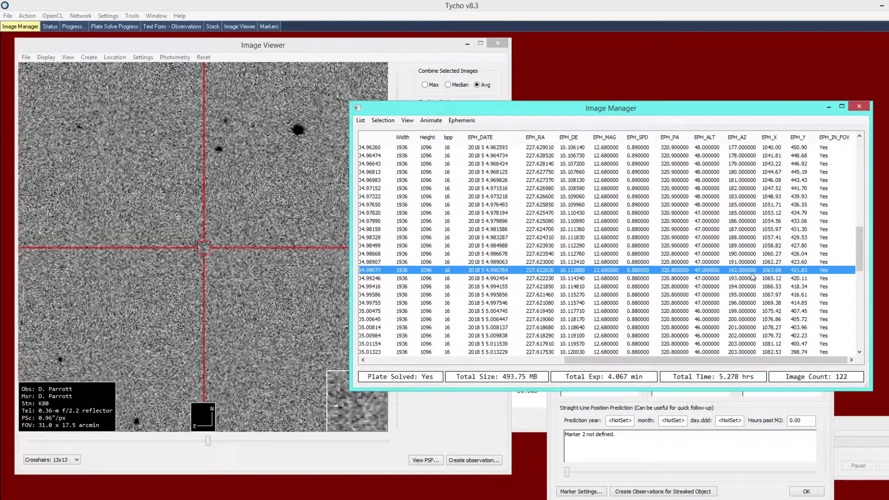
left_click(327, 210)
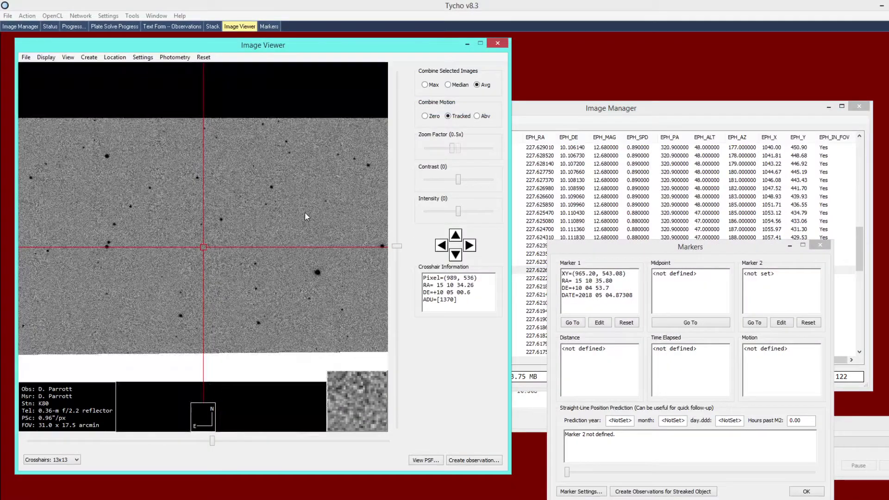
- Browse the image list and load the later image dated 2018 5 5.046759
left_click(680, 189)
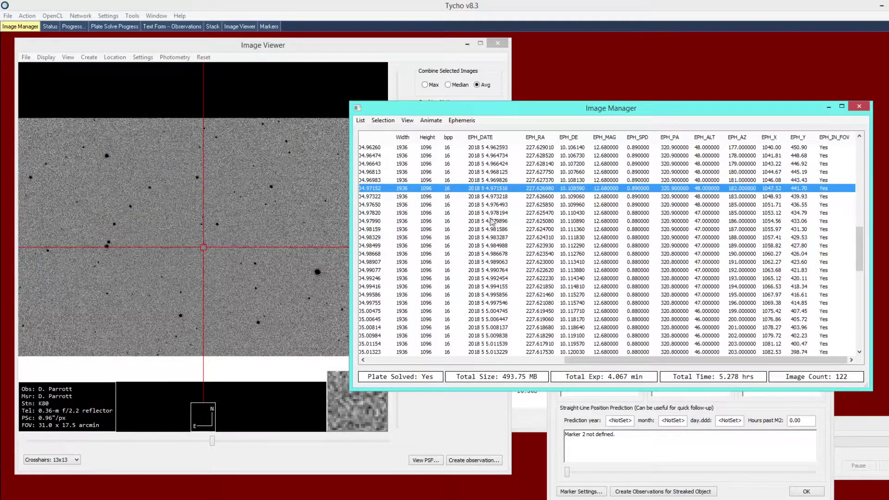
key("Down")
key("Down")
key("Down")
key("Down")
key("Down")
key("Down")
key("Down")
key("Down")
key("Down")
key("Down")
key("Down")
key("Down")
key("Down")
key("Down")
key("Down")
key("Down")
key("Down")
key("Down")
key("Down")
key("Down")
key("Down")
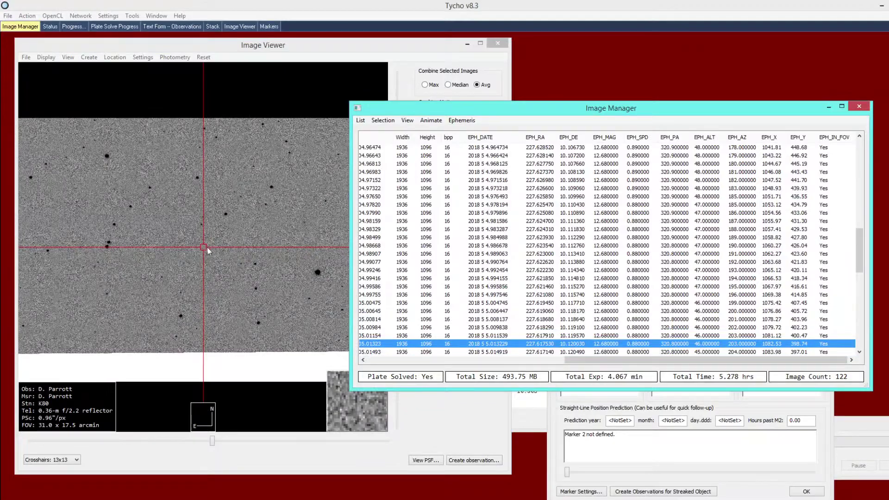
key("Up")
key("Up")
key("Up")
key("Up")
key("Up")
key("Up")
key("Up")
key("Up")
key("Up")
key("Up")
key("Up")
key("Up")
key("Up")
key("Up")
key("Up")
key("Up")
key("Up")
key("Up")
key("Up")
key("Up")
key("Up")
key("Up")
key("Up")
key("Up")
key("Up")
key("Up")
key("Up")
key("Up")
key("Up")
key("Up")
key("Up")
key("Up")
key("Up")
key("Up")
key("Up")
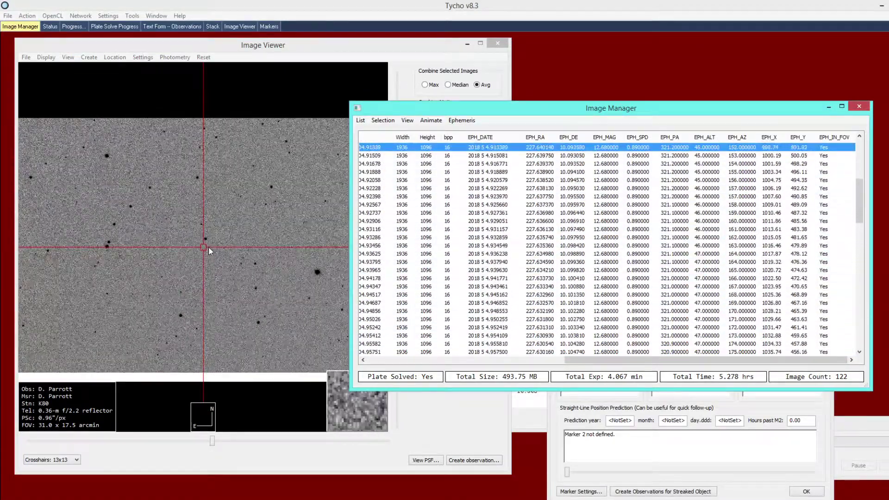
scroll(729, 234, "up", 5)
key("Down")
key("Down")
key("Down")
key("Down")
key("Down")
key("Down")
key("Down")
key("Down")
key("Down")
key("Down")
key("Down")
scroll(788, 241, "down", 5)
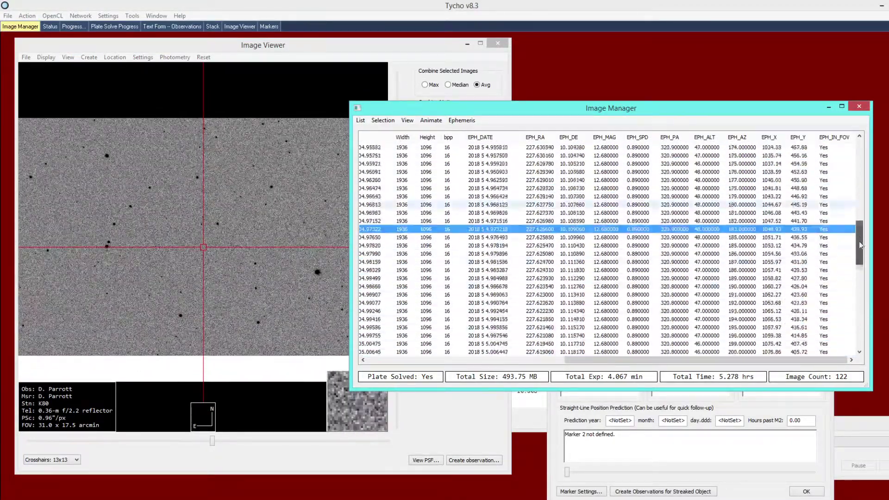
left_click_drag(862, 257, 860, 292)
left_click(762, 286)
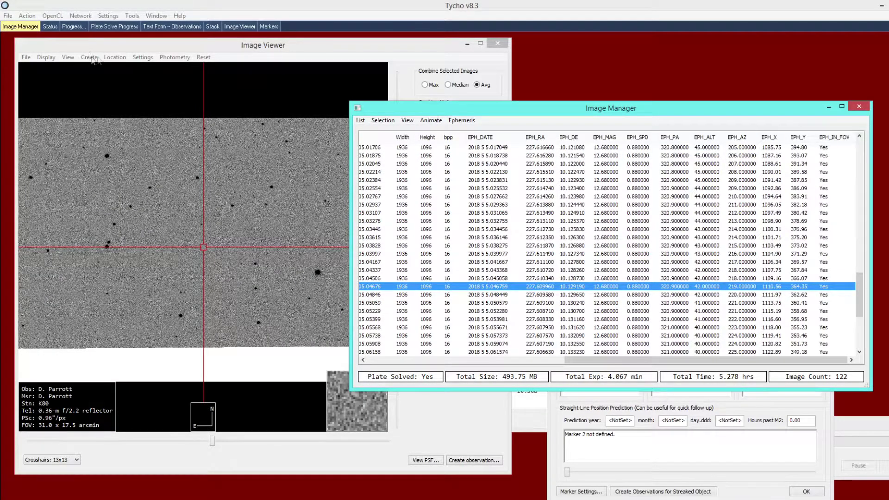
left_click(115, 57)
- Centre the view on pixel X 1110, Y 364 and zoom in to 4x
left_click(139, 79)
left_click(625, 262)
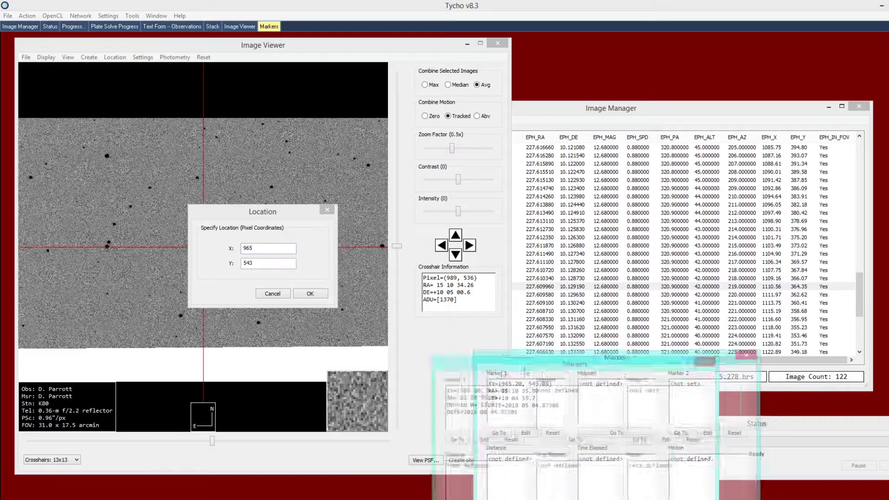
left_click_drag(258, 247, 210, 247)
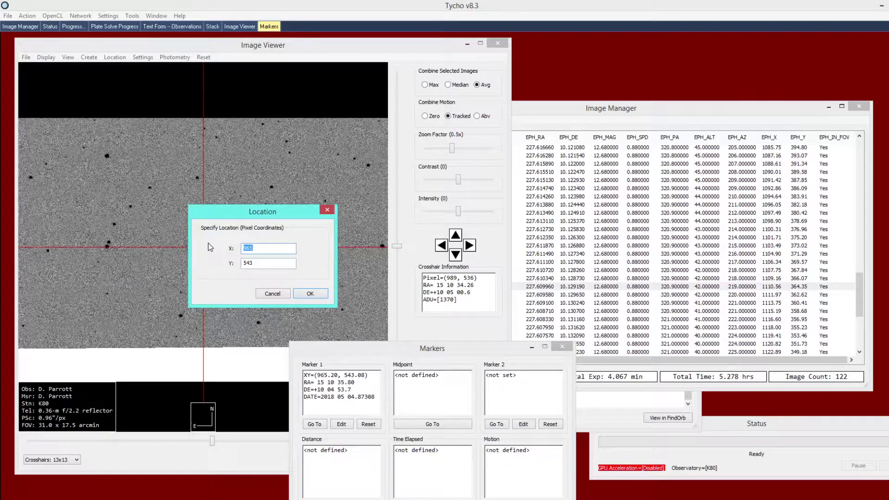
type("1110")
key("Tab")
type("364")
key("Return")
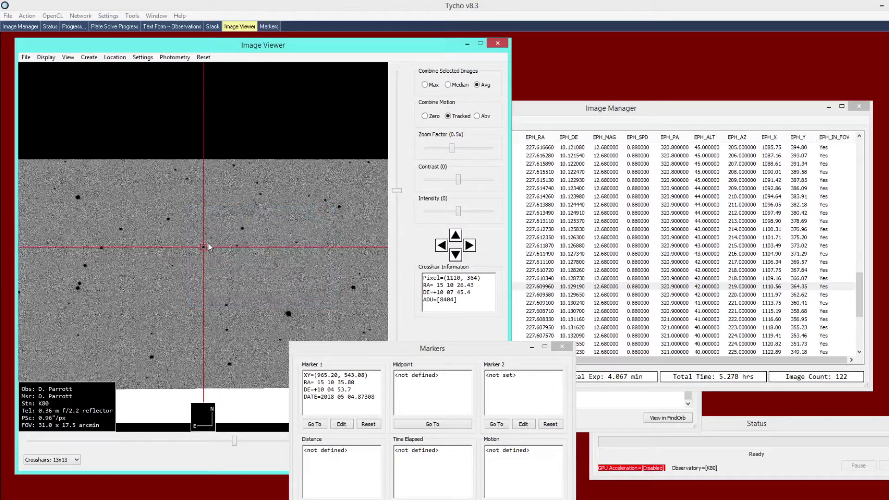
scroll(217, 246, "up", 2)
scroll(239, 243, "up", 1)
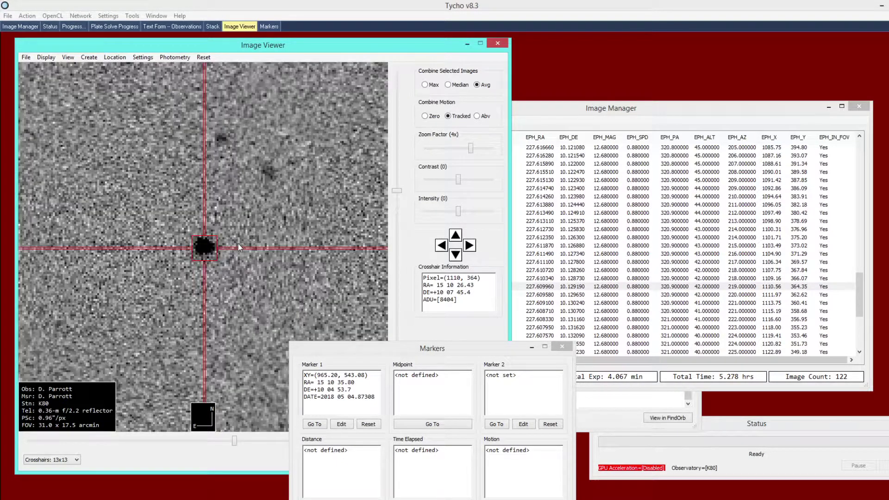
- Refine the crosshair and set Marker 2 at (1110.32, 363.59), giving 0.88"/min at PA 321.12°
right_click(265, 238)
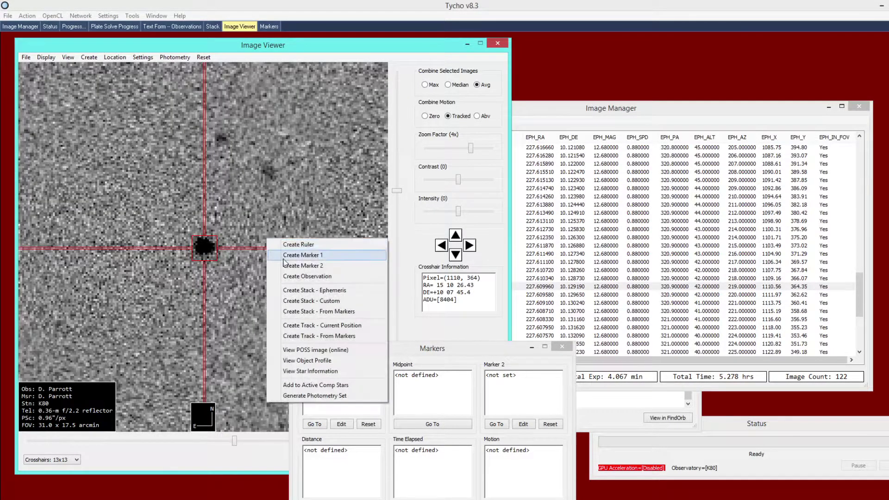
left_click(240, 227)
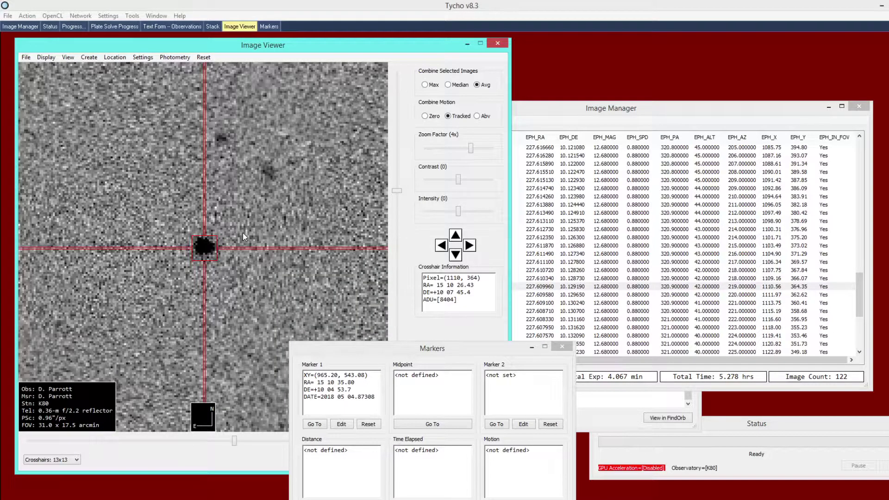
left_click(205, 250)
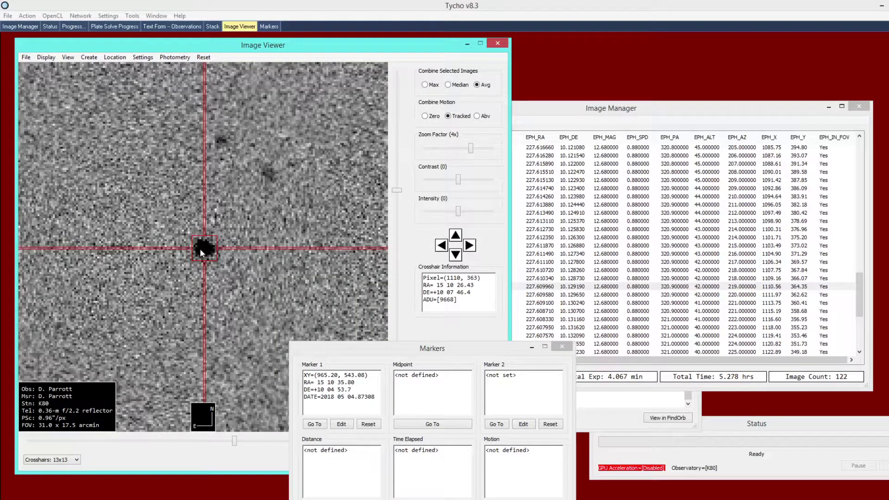
right_click(253, 219)
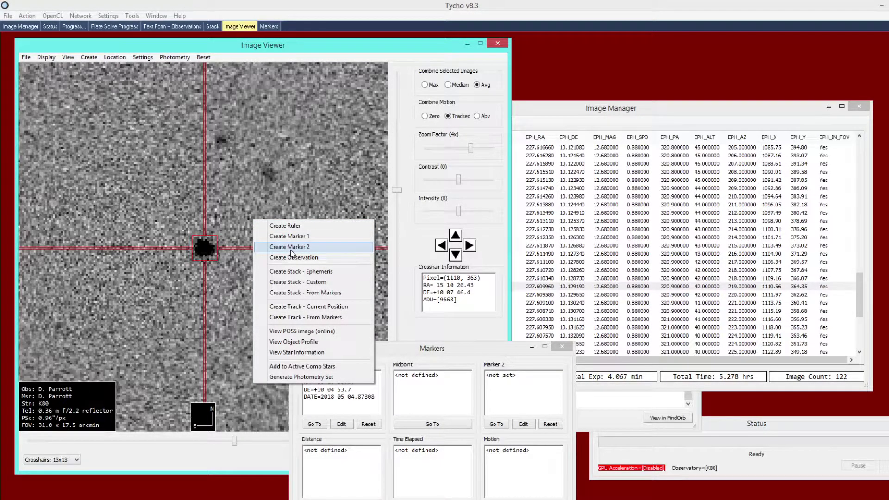
left_click(290, 247)
mouse_move(420, 353)
left_mouse_down()
mouse_move(595, 259)
mouse_move(650, 181)
mouse_move(683, 233)
left_mouse_up()
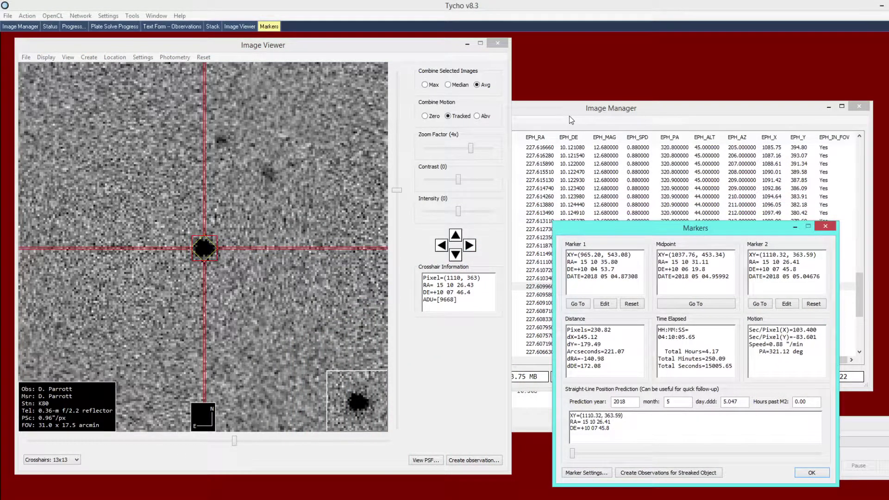
left_click(295, 189)
scroll(289, 210, "down", 3)
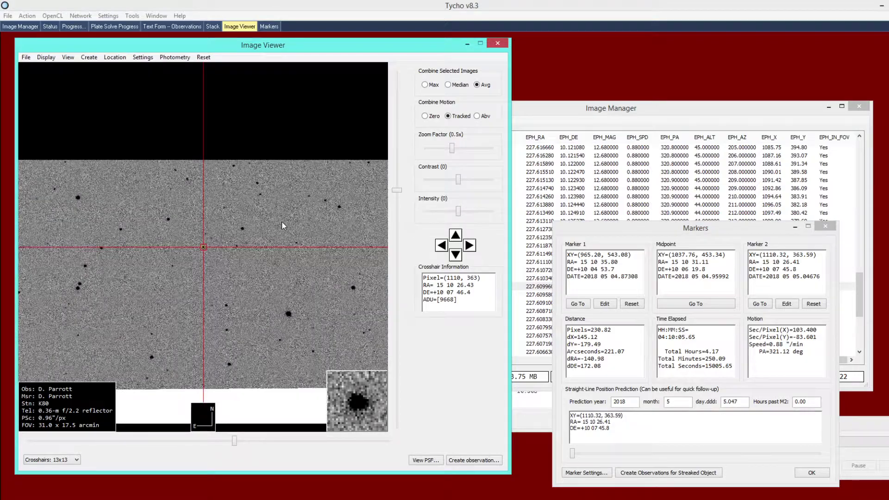
- Stack the images along the object's ephemeris motion and switch combining to Median
right_click(225, 266)
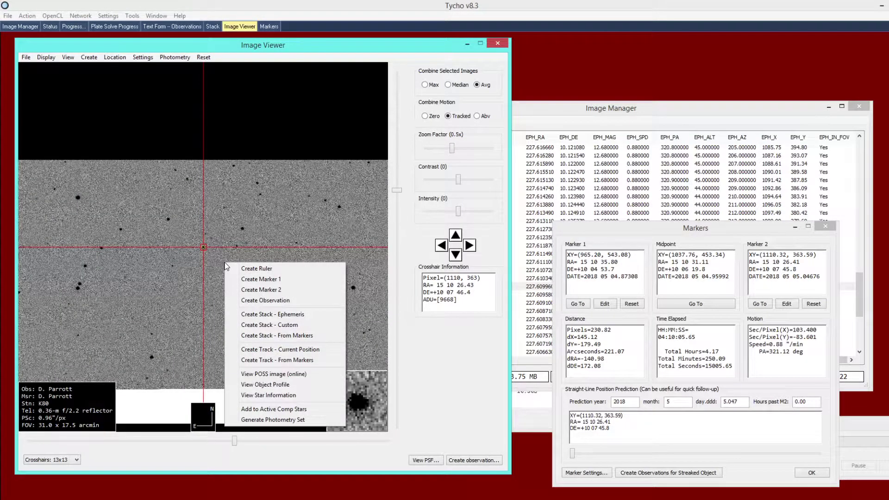
left_click(261, 314)
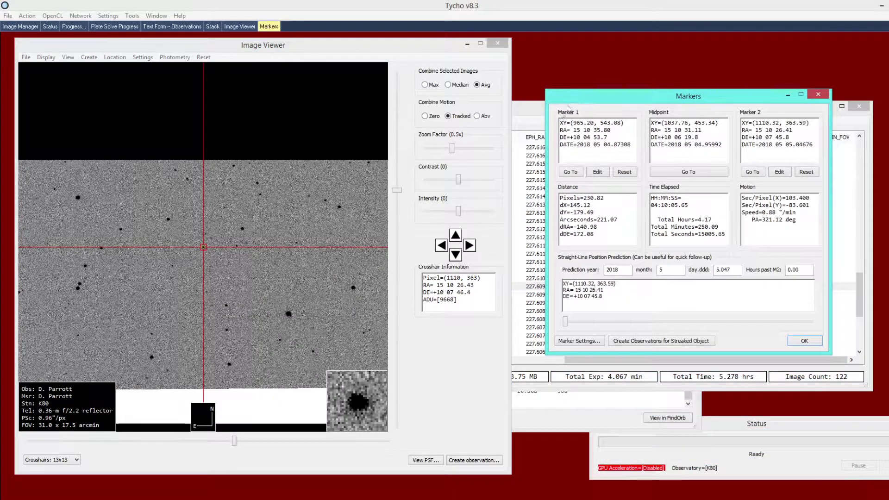
right_click(217, 257)
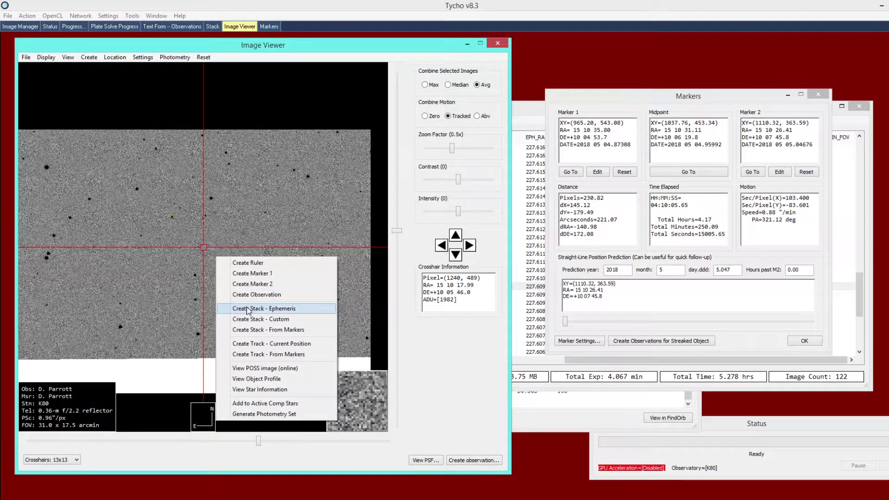
left_click(456, 88)
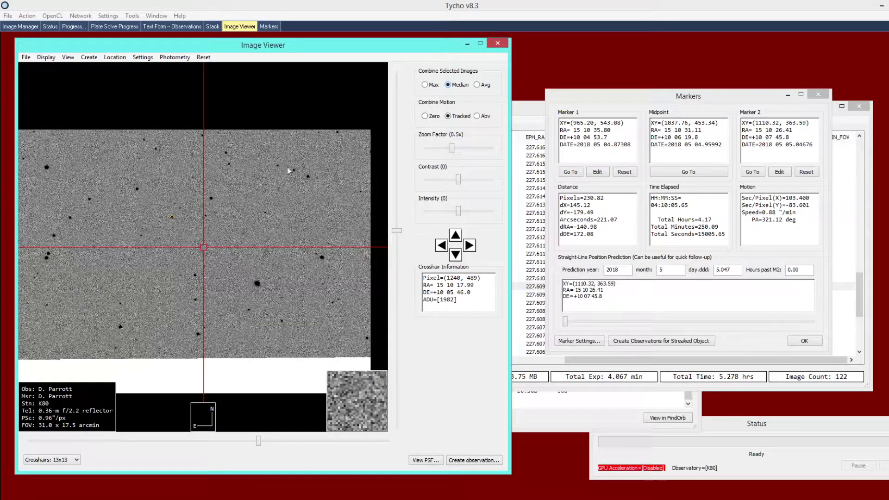
- Rebuild the median stack, zoom to 2x, and create a track from the object at (1056, 429)
right_click(217, 229)
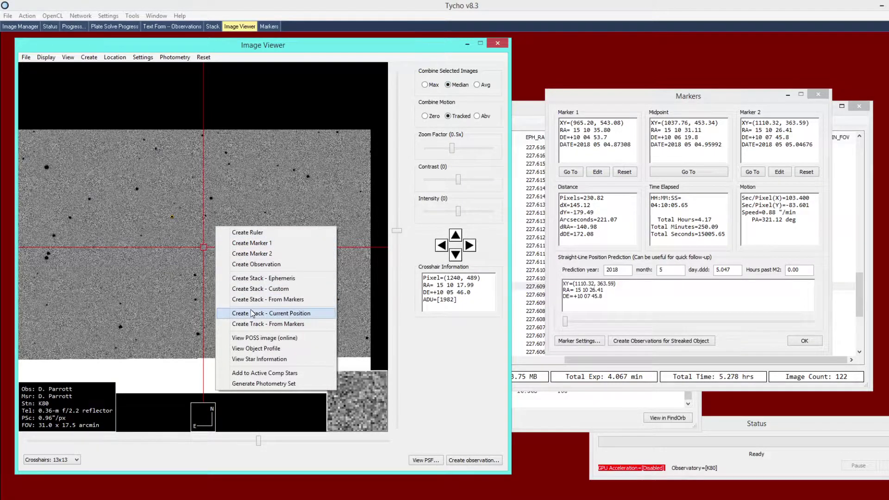
left_click(256, 287)
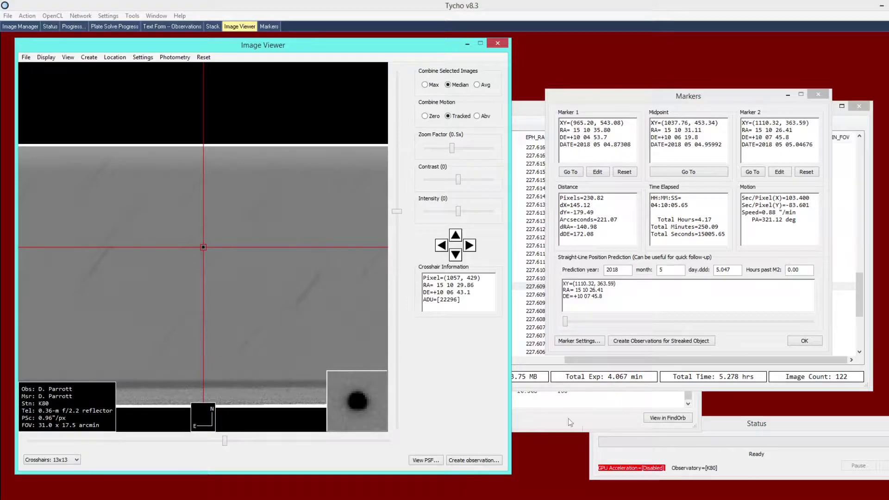
left_click(729, 434)
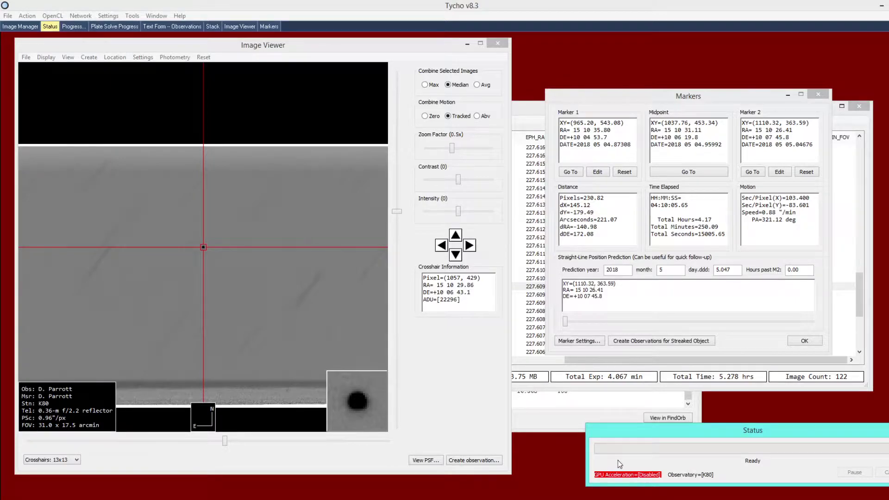
left_click(247, 284)
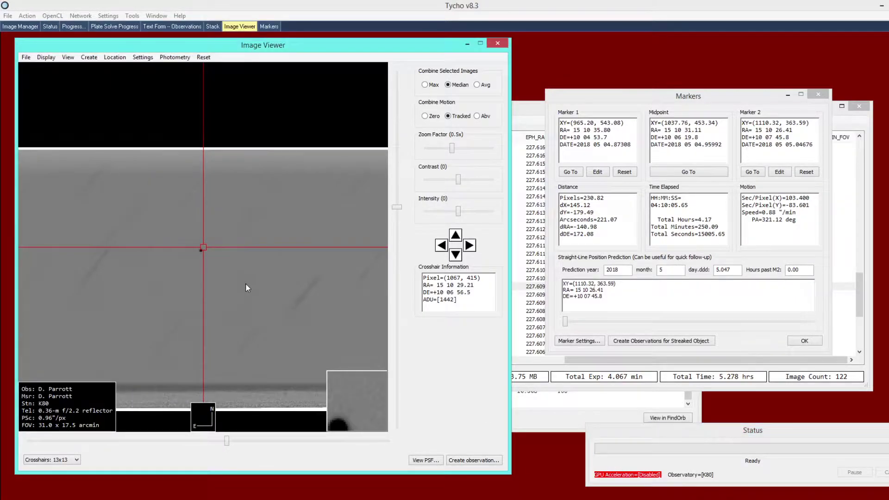
scroll(223, 260, "up", 1)
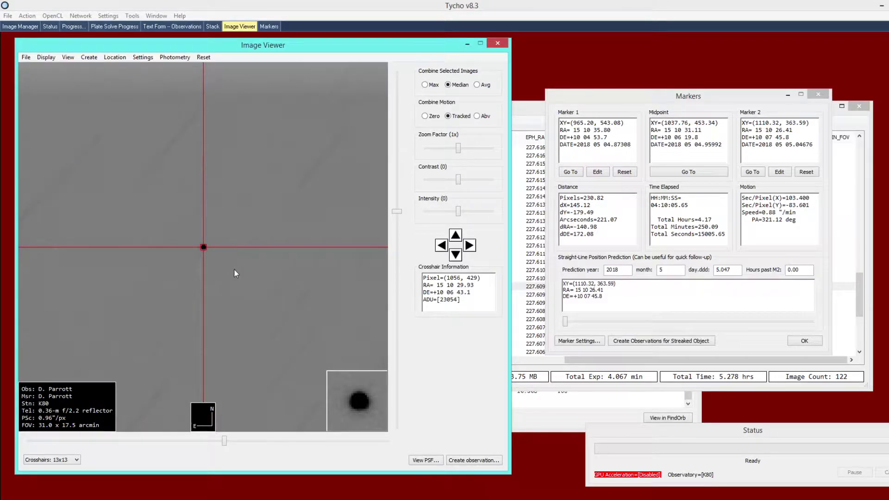
scroll(234, 273, "up", 1)
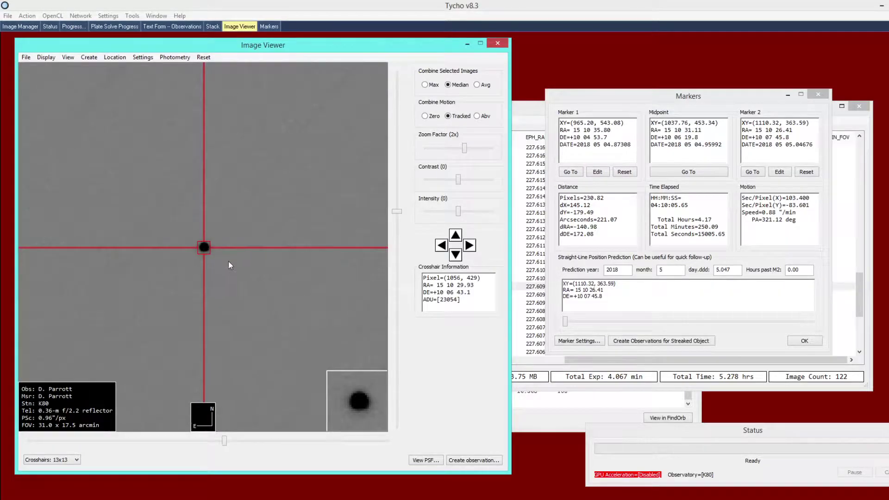
right_click(243, 262)
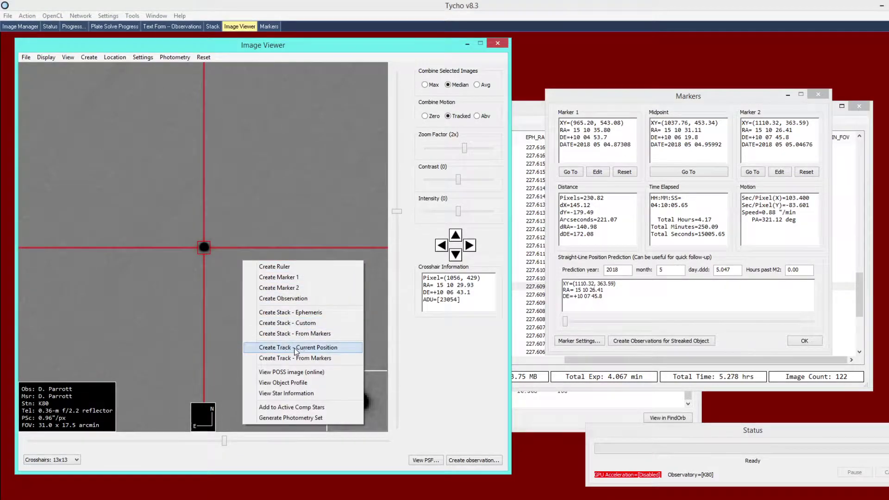
left_click(300, 351)
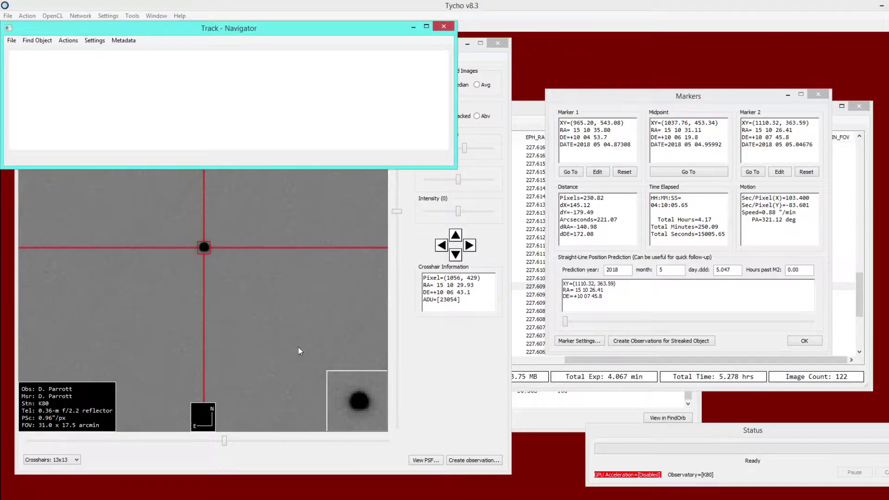
- Arrange the Track Navigator, Positions and Combine windows around the screen
left_click_drag(144, 32, 469, 232)
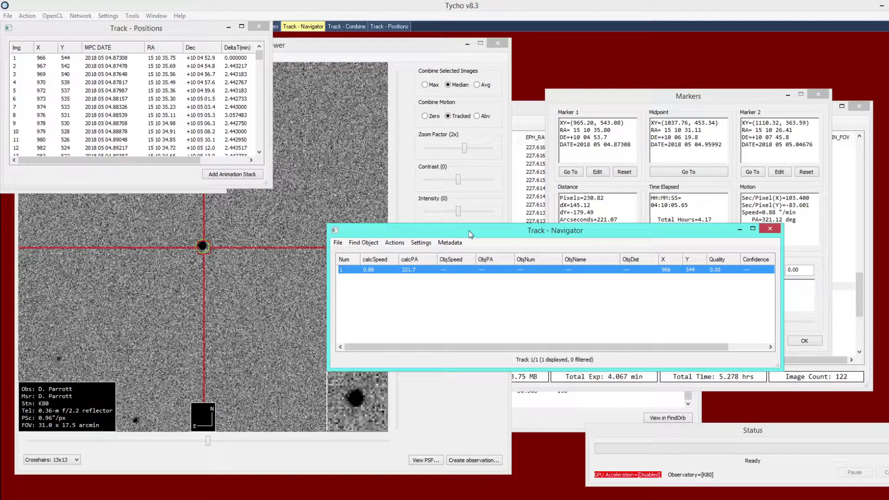
left_click_drag(468, 231, 468, 257)
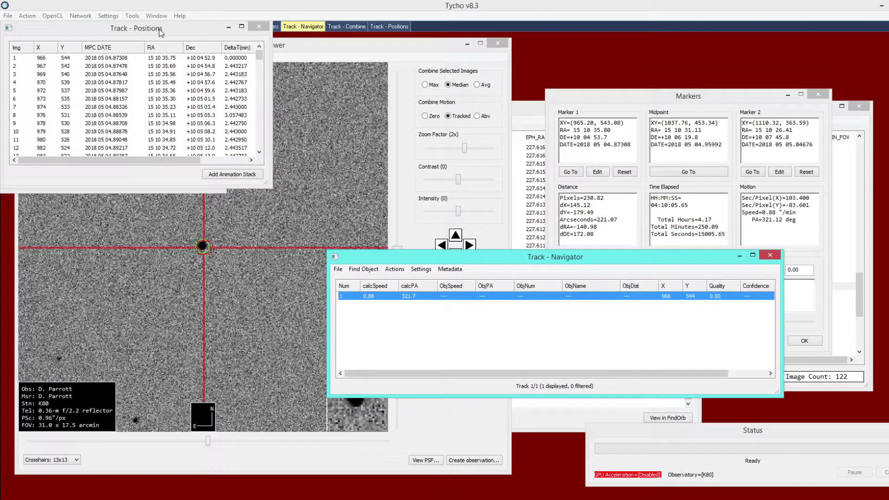
left_click_drag(158, 29, 611, 74)
left_click(347, 27)
left_click_drag(111, 23, 738, 281)
left_click_drag(546, 259, 537, 288)
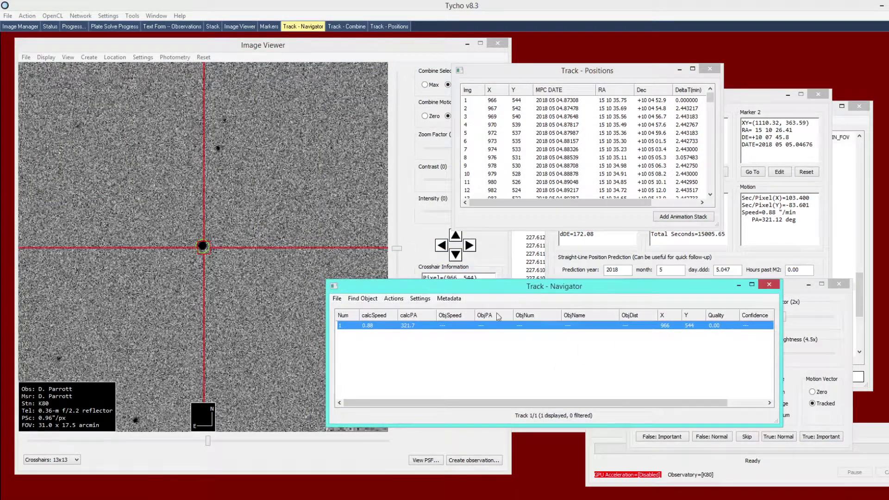
- Step through the track positions rows, starting from the first image at (966, 544)
left_click(574, 105)
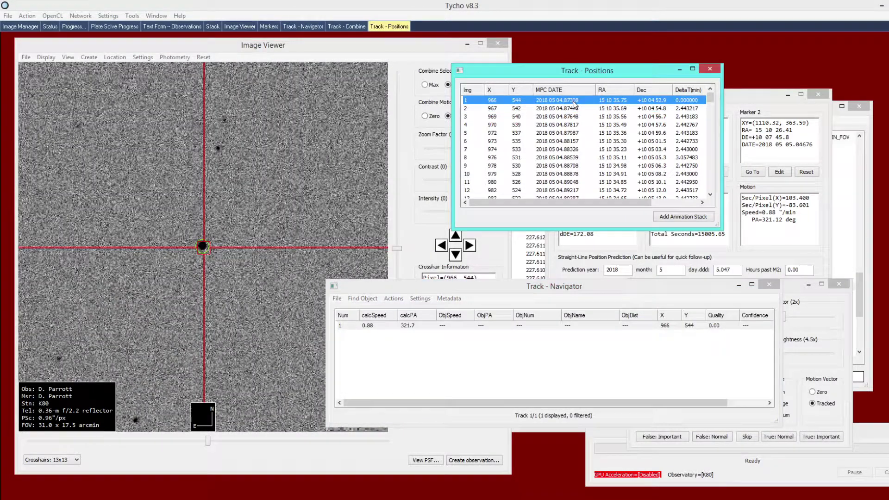
key("Down")
key("Down")
key("Down")
key("Down")
key("Down")
key("Down")
key("Down")
key("Down")
key("Down")
key("Down")
key("Down")
key("Down")
key("Down")
key("Down")
key("Down")
key("Down")
key("Down")
key("Down")
key("Down")
key("Down")
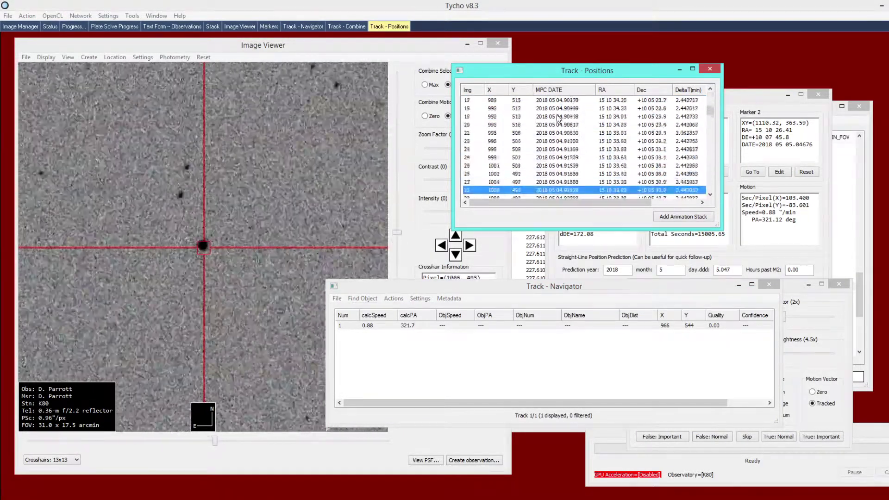
key("Down")
key("Down")
key("Down")
key("Down")
key("Down")
key("Down")
key("Down")
key("Down")
key("Down")
key("Down")
key("Down")
key("Down")
key("Down")
key("Down")
key("Down")
key("Down")
key("Down")
key("Down")
key("Down")
key("Down")
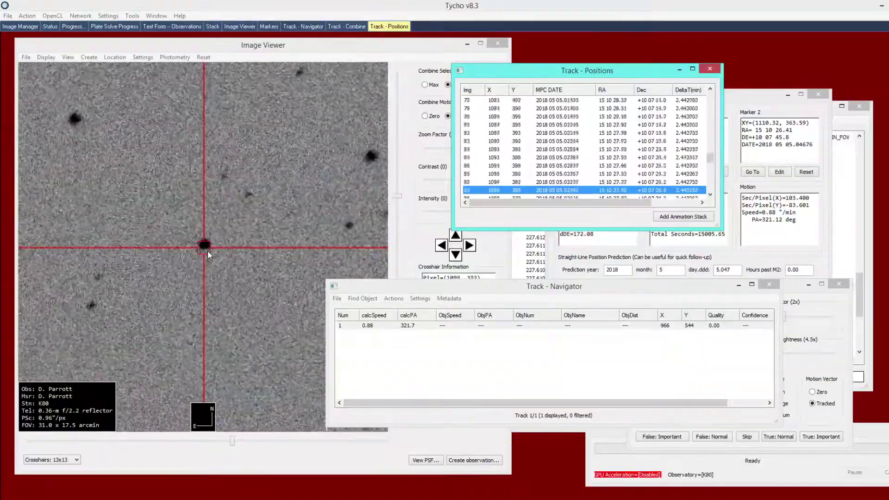
key("Down")
key("Down")
key("Down")
key("Down")
key("Down")
key("Down")
key("Down")
key("Down")
key("Down")
key("Down")
key("Down")
key("Down")
key("Down")
key("Down")
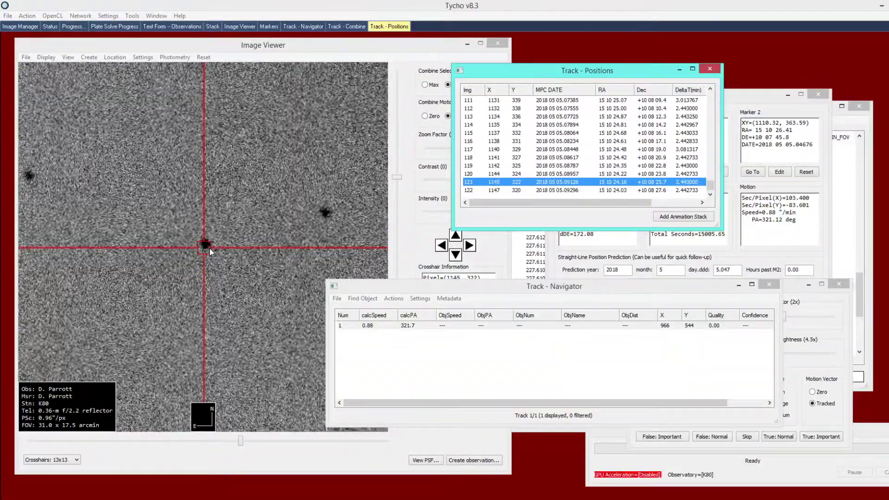
key("Up")
key("Up")
key("Up")
key("Up")
key("Up")
key("Up")
key("Up")
key("Up")
key("Up")
key("Up")
key("Up")
key("Up")
key("Up")
key("Up")
key("Up")
key("Up")
key("Up")
key("Up")
key("Up")
key("Up")
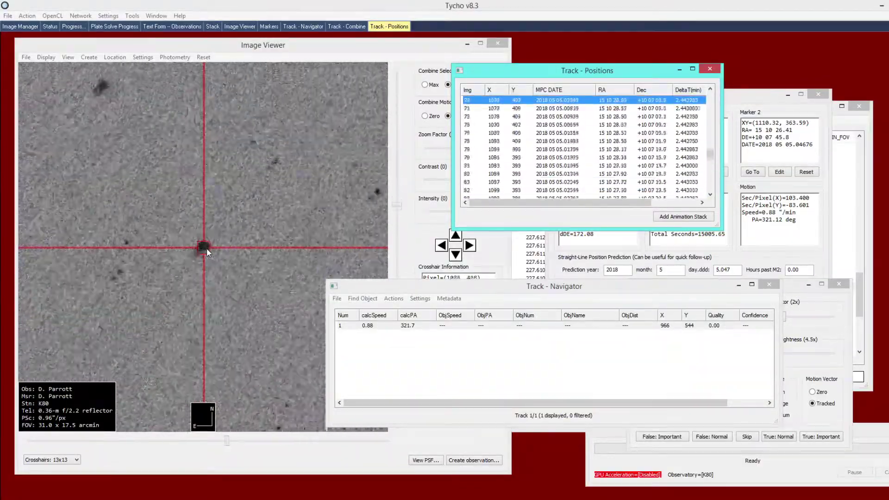
key("Up")
key("Up")
key("Up")
key("Up")
key("Up")
key("Up")
key("Up")
key("Up")
key("Up")
key("Up")
key("Up")
key("Up")
key("Up")
key("Up")
key("Up")
key("Up")
key("Up")
key("Up")
key("Up")
key("Up")
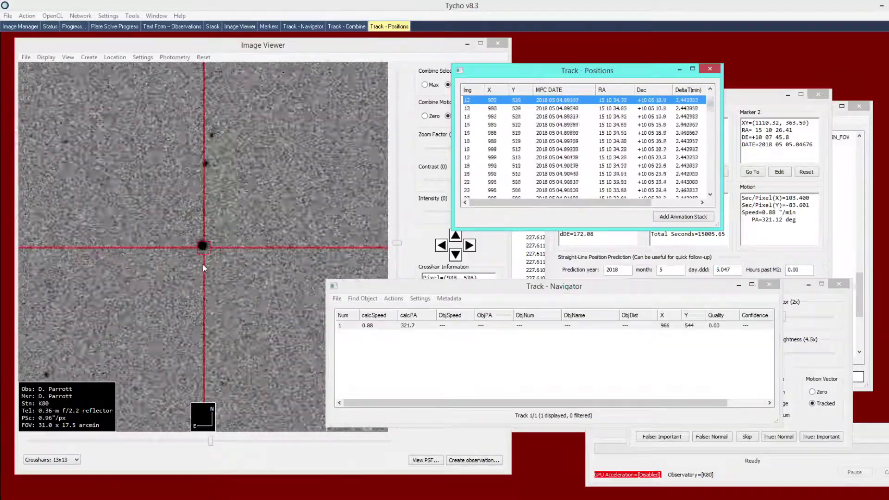
left_click_drag(412, 290, 412, 304)
left_click_drag(496, 71, 510, 67)
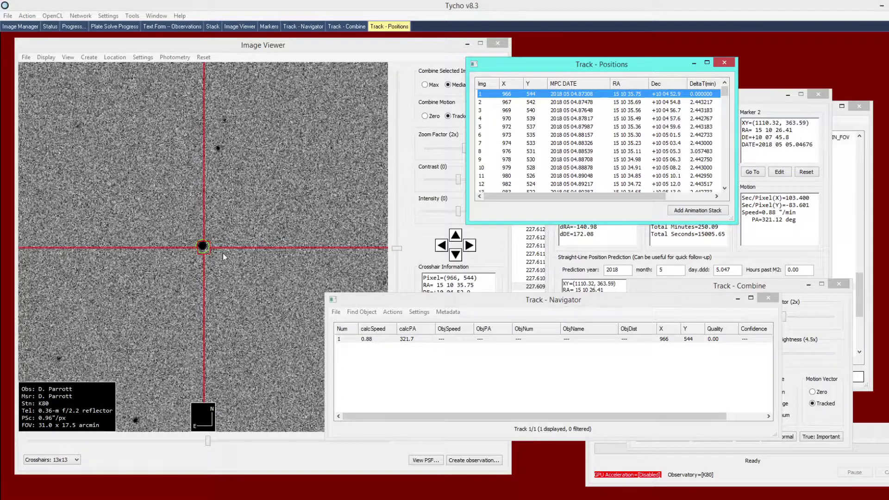
- Set Marker 1 on the object at (965, 543), then jump to the last frame, image 122
left_click(203, 250)
right_click(241, 242)
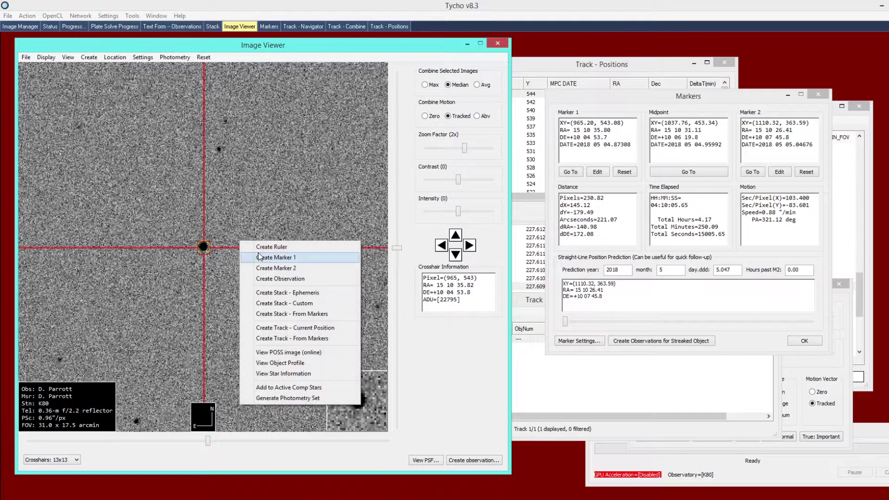
left_click(259, 257)
left_click(591, 69)
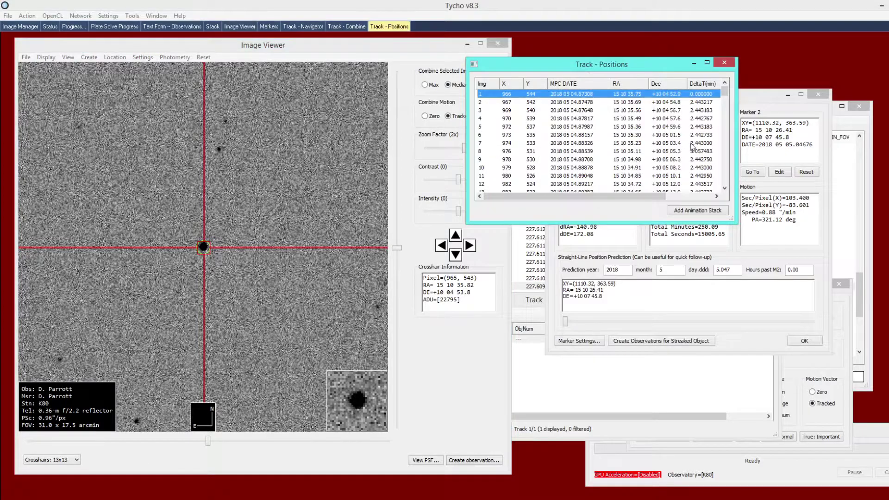
left_click(698, 184)
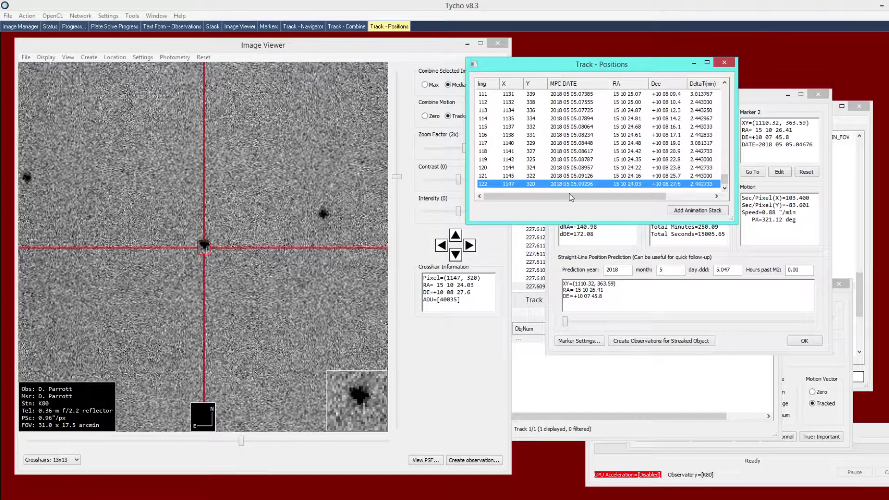
left_click(204, 247)
scroll(215, 249, "up", 1)
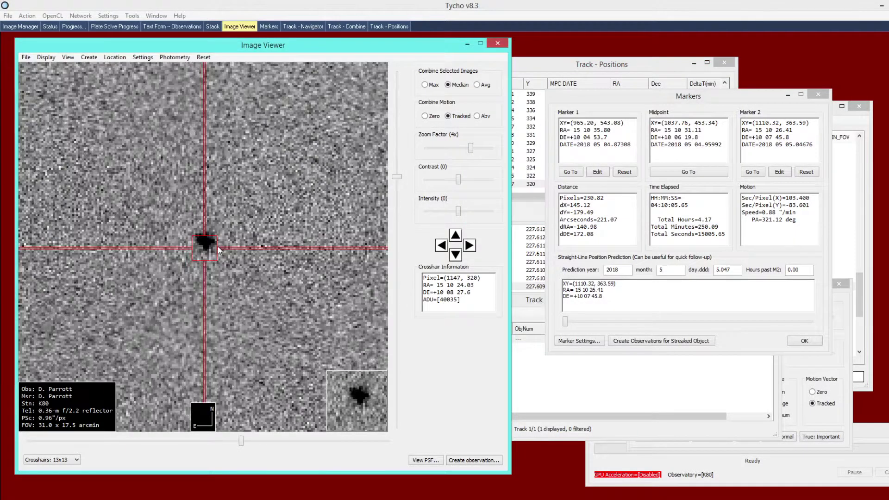
- Set Marker 2 on the object's last position and create track 2 at 0.88"/min, PA 321.0
right_click(256, 203)
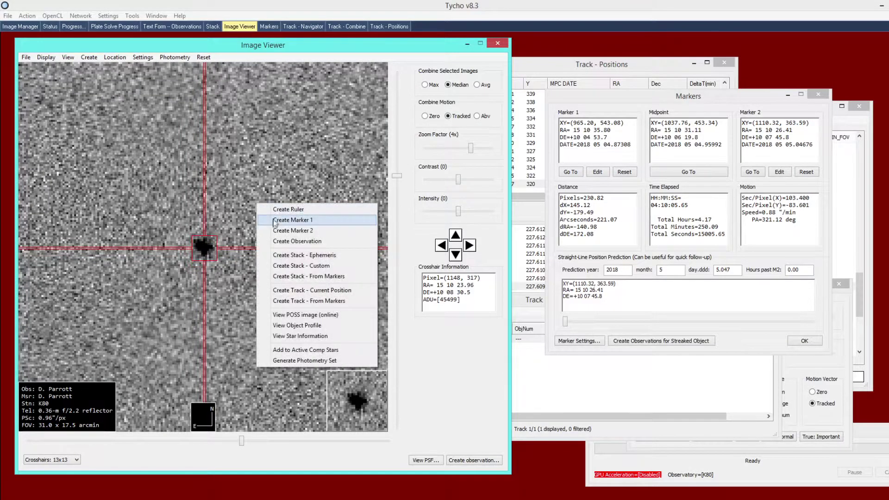
left_click(273, 230)
scroll(278, 221, "down", 2)
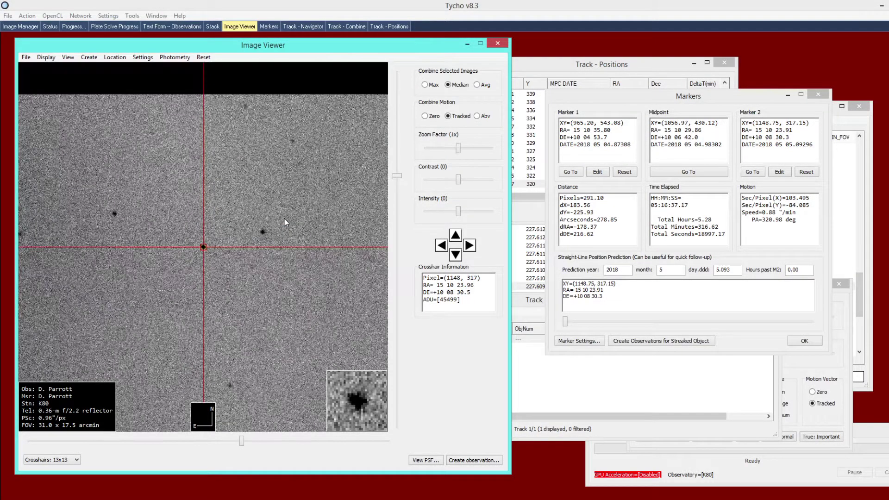
right_click(220, 286)
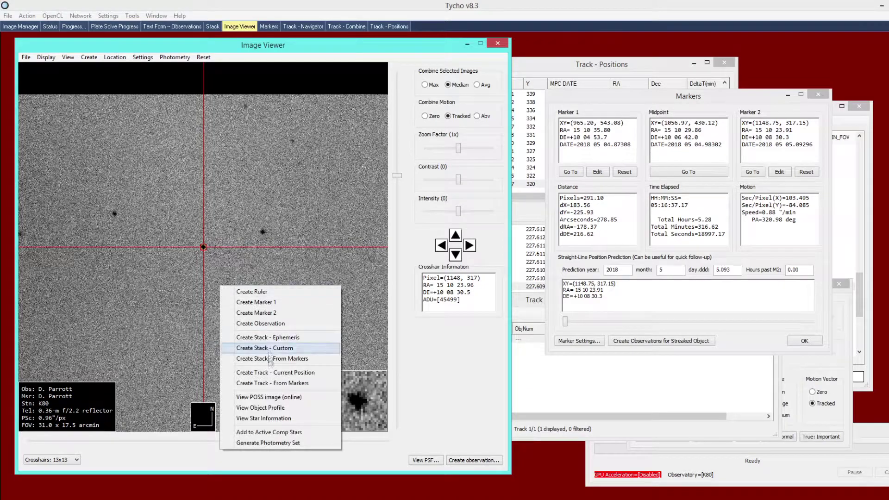
left_click(275, 383)
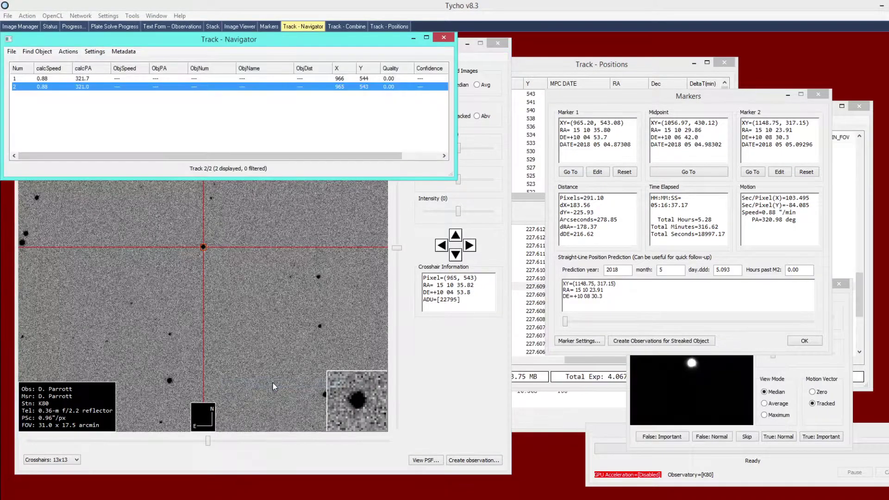
left_click_drag(163, 41, 553, 297)
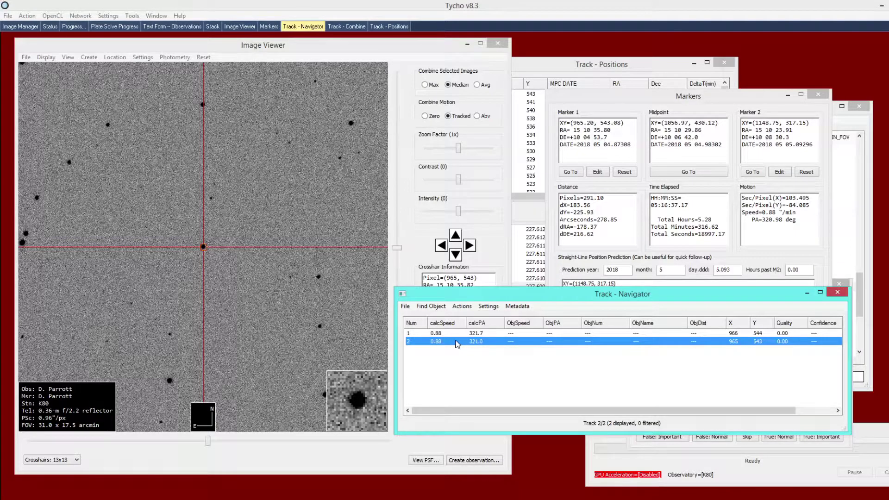
- Advance to a later frame showing the object circled near the crosshair around pixel (994, 513)
left_click(256, 257)
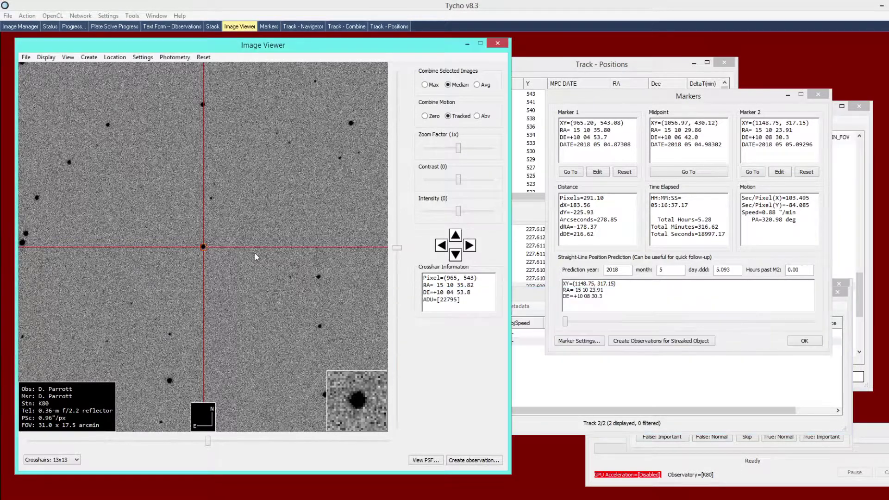
right_click(256, 257)
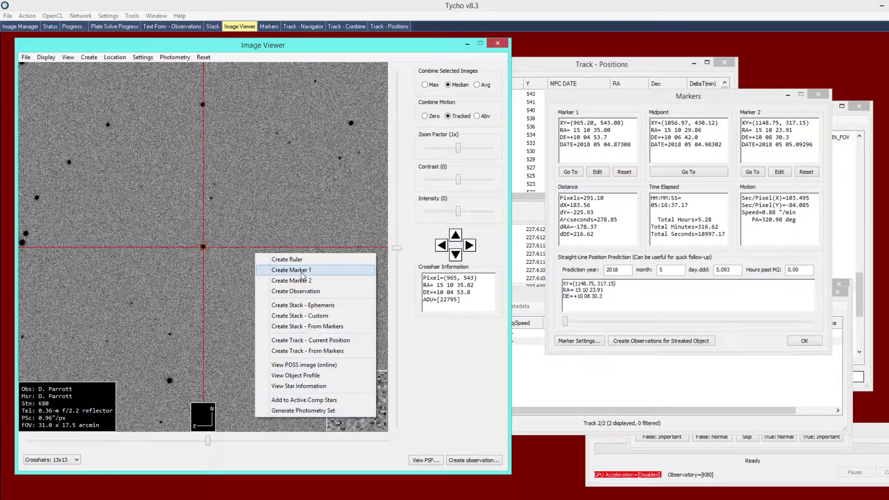
left_click(281, 221)
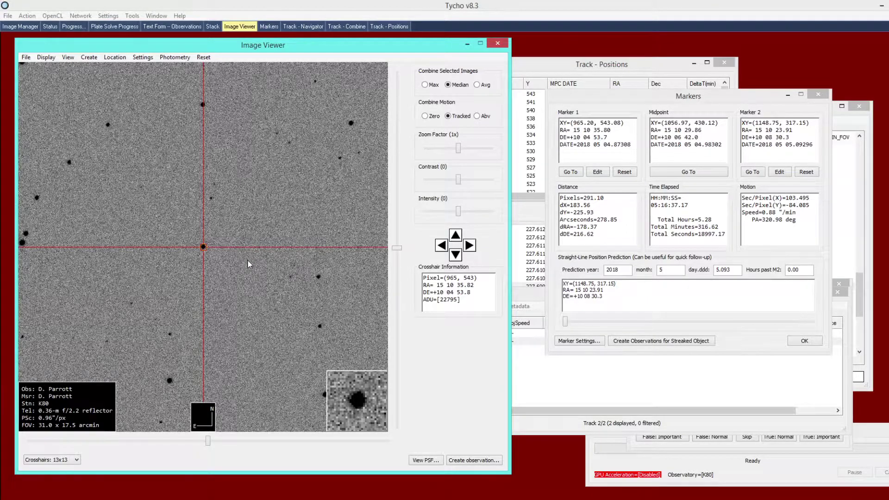
key("Right")
key("Right")
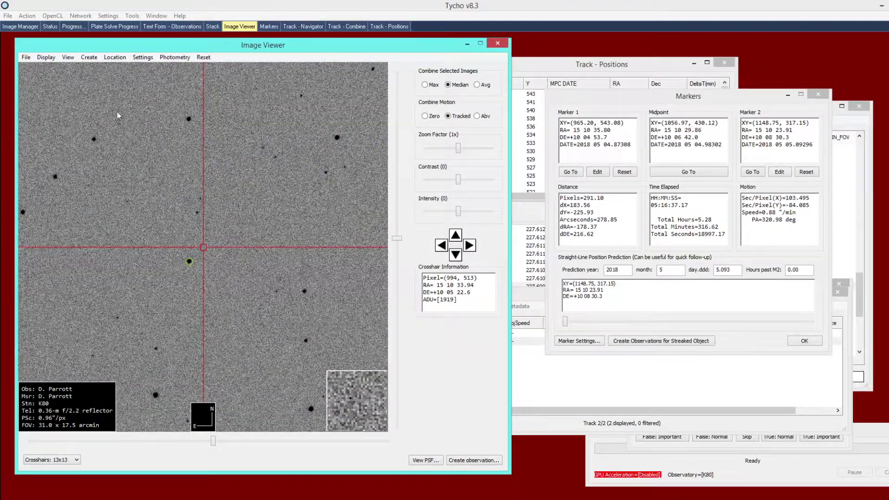
- Zoom the field out to 0.5x and set Combine Selected Images to Avg
left_click(26, 57)
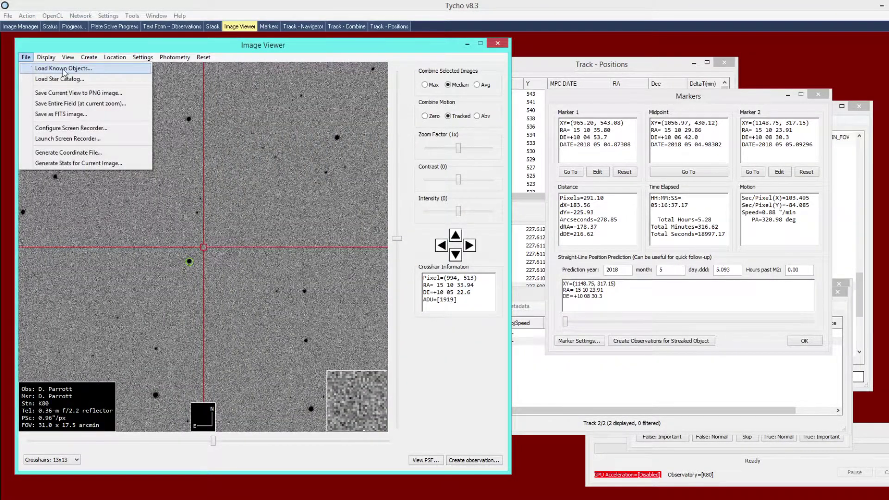
left_click(248, 255)
key("Right")
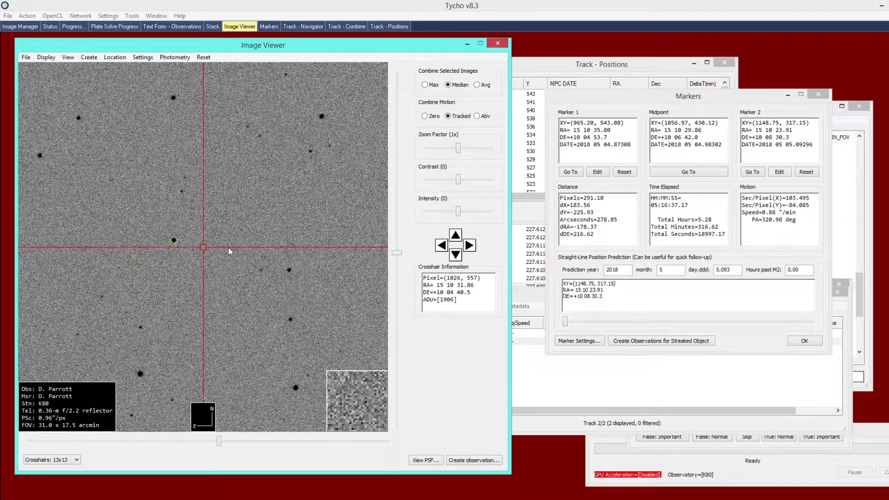
scroll(229, 249, "down", 1)
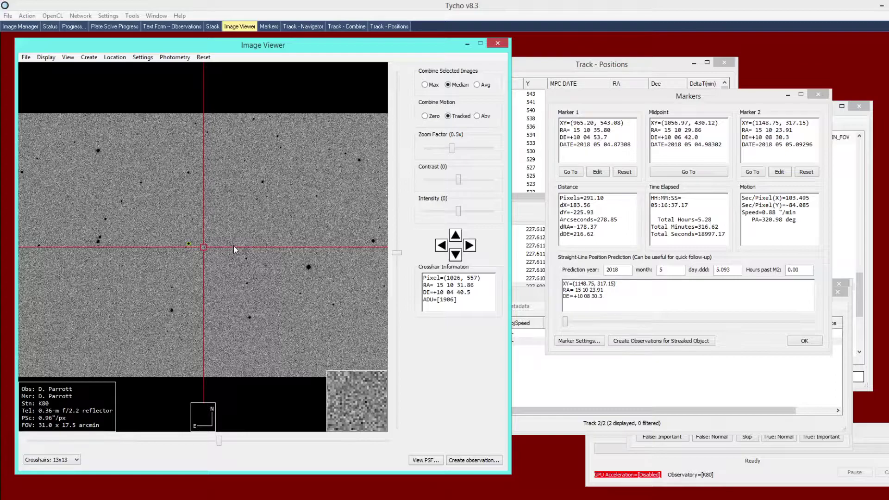
left_click(477, 85)
- Run Create Stack - Ephemeris and switch combining to Median, centred on the object at (1057, 429)
right_click(292, 194)
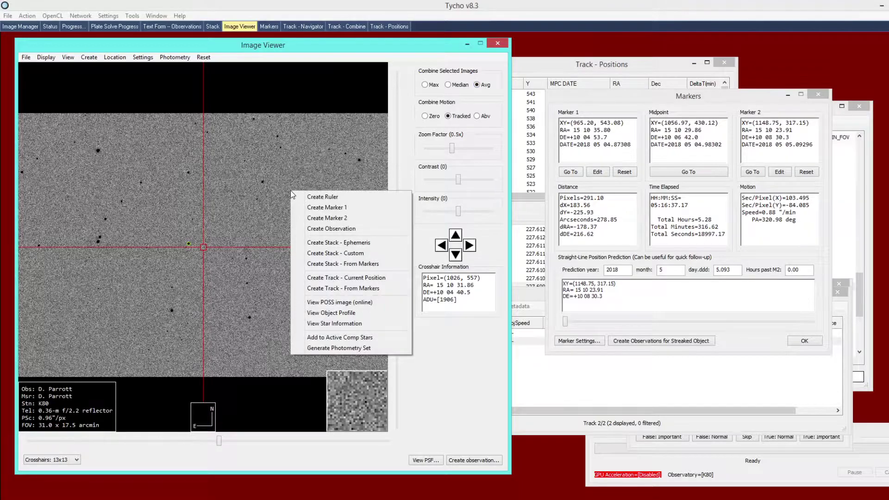
left_click(338, 245)
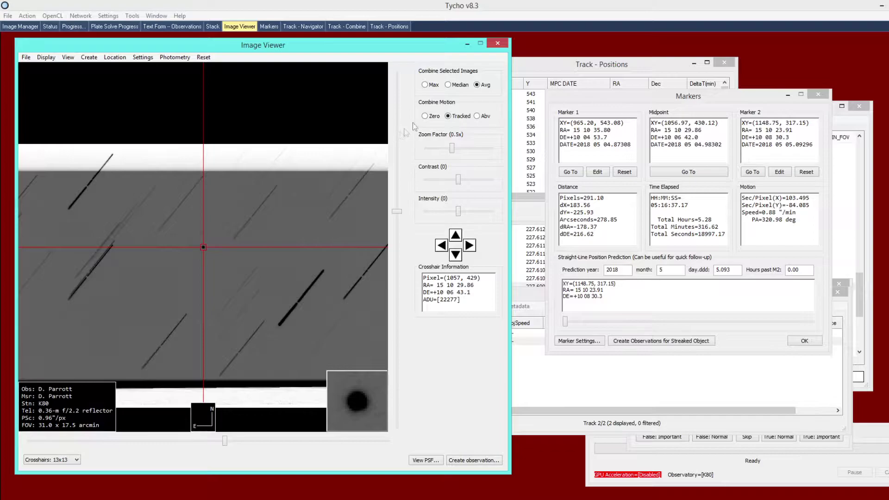
left_click(448, 85)
right_click(247, 240)
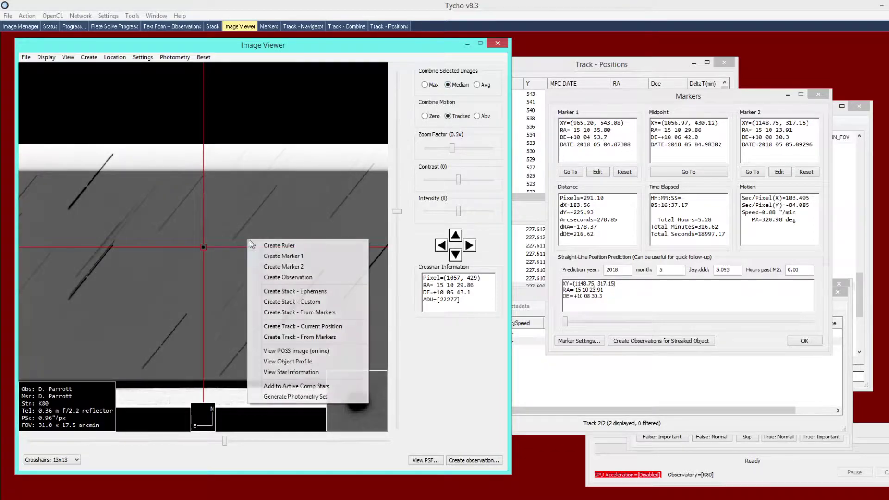
left_click(275, 287)
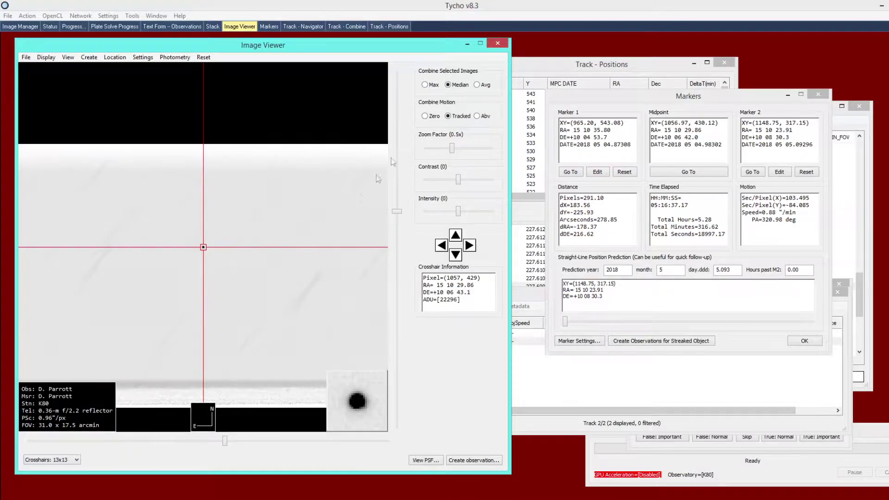
- Check the Settings Bkgnd level options, then toggle combining from Median to Avg
left_click(143, 57)
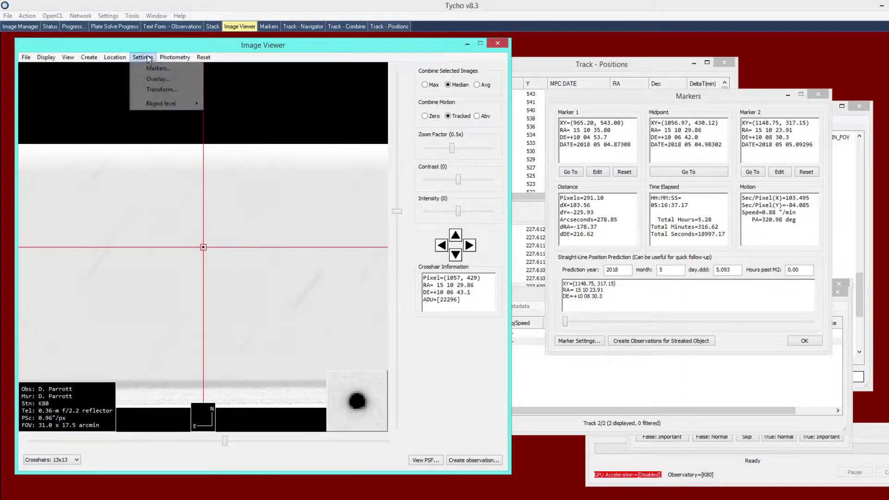
mouse_move(172, 108)
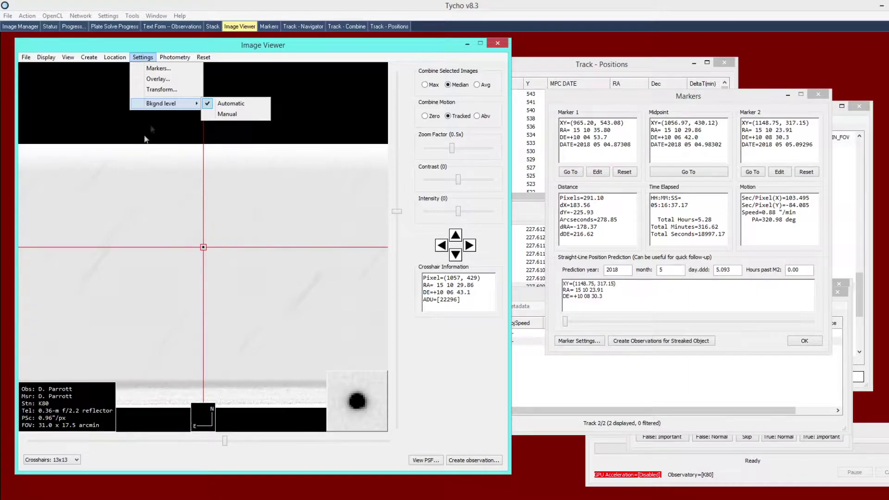
left_click(239, 47)
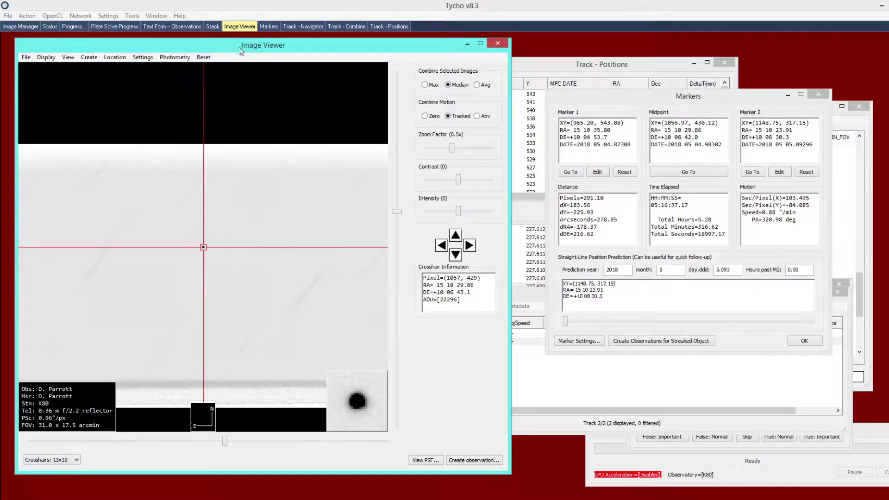
left_click(449, 84)
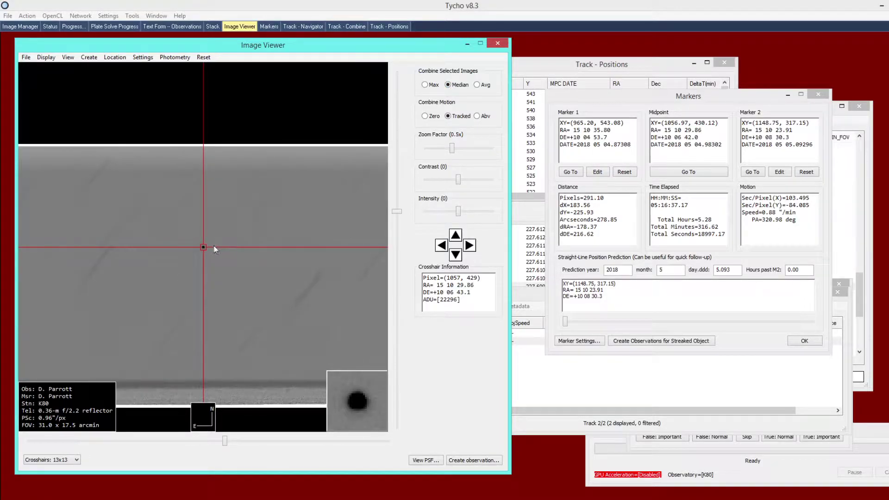
left_click(476, 84)
- Rebuild the ephemeris stack with Avg combining and move the Markers window to the right
right_click(278, 218)
left_click(301, 270)
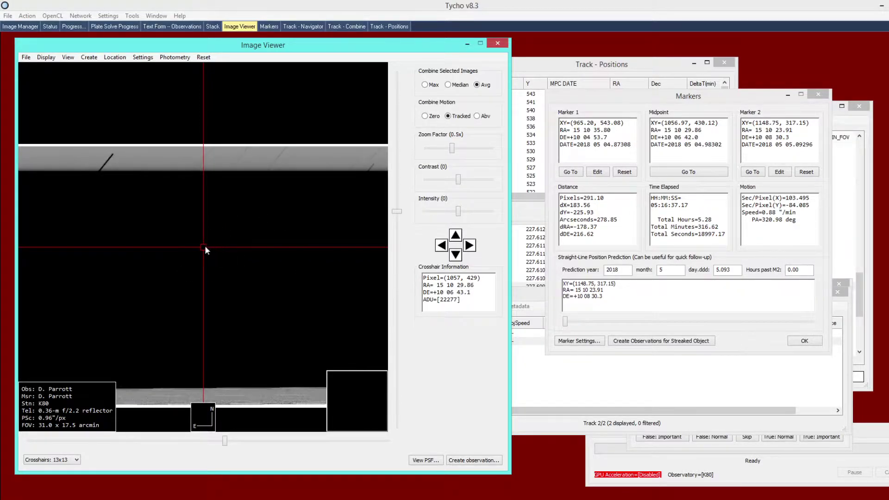
left_click(477, 85)
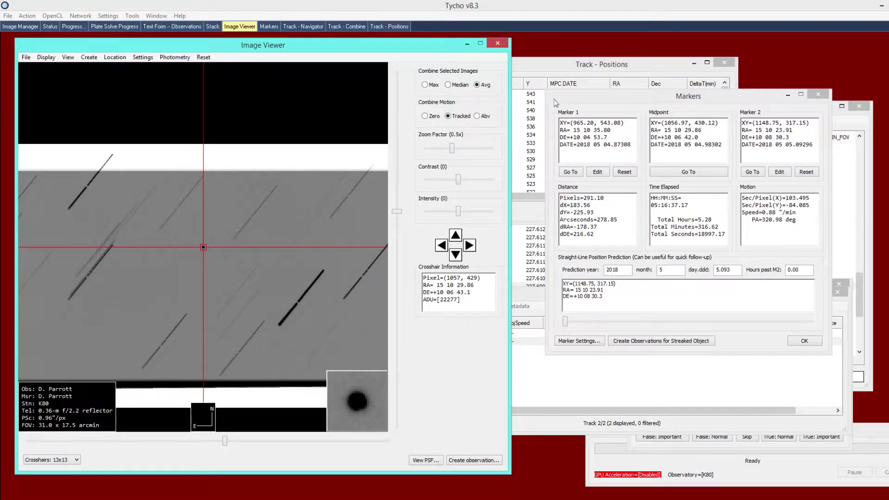
left_click_drag(554, 99, 638, 181)
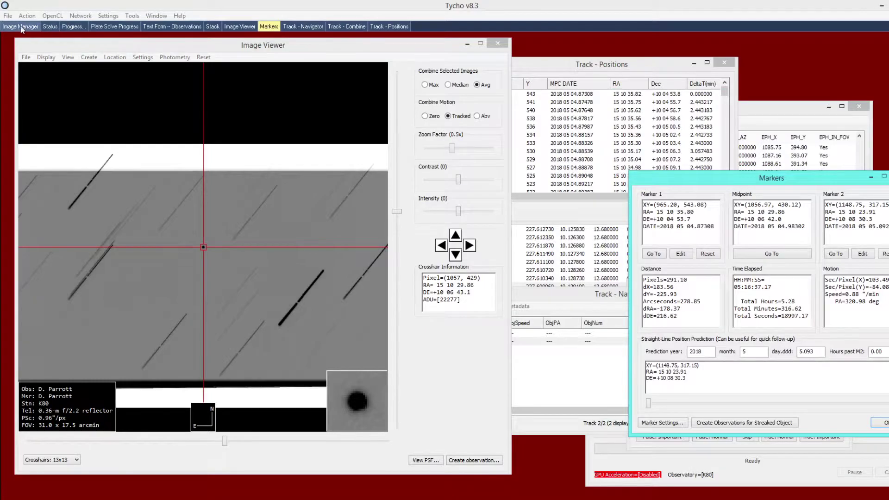
- Step through the 122 images to the last frame, dated 2018 5 5.092951, shown in the viewer
left_click(21, 26)
left_click_drag(426, 112, 462, 117)
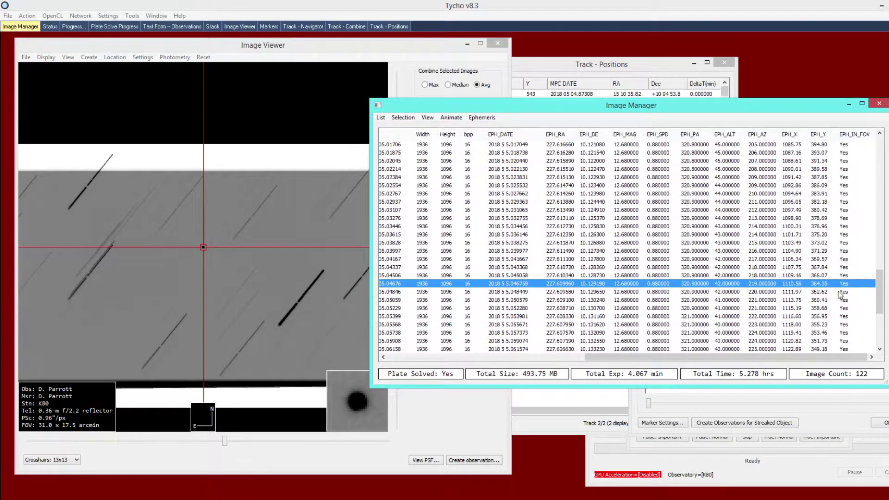
left_click_drag(880, 291, 880, 139)
left_click(642, 145)
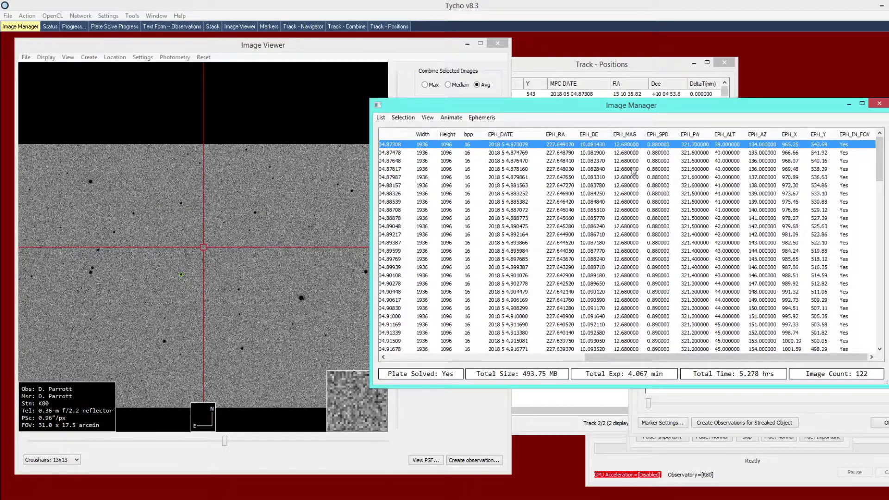
key("Down")
key("Down")
key("Down")
key("Down")
key("Down")
key("Down")
key("Down")
key("Down")
key("Down")
key("Down")
key("Down")
key("Down")
key("Down")
key("Down")
key("Down")
key("Down")
key("Down")
key("Down")
key("Down")
key("Down")
key("Down")
key("Down")
key("Down")
key("Down")
key("Down")
key("Down")
key("Down")
key("Down")
key("Down")
key("Down")
key("Down")
key("Down")
key("Down")
key("Down")
key("Down")
key("Down")
key("Down")
key("Down")
key("Down")
key("Down")
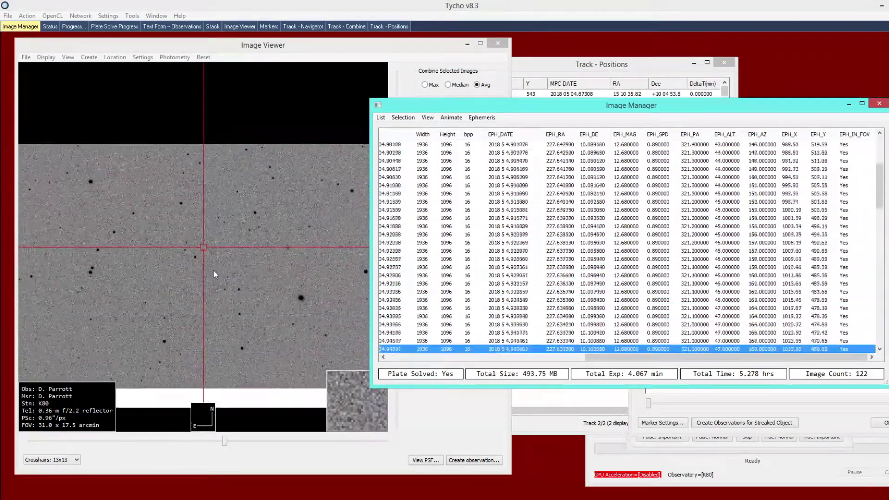
key("Down")
key("Down")
key("Down")
key("Down")
key("Down")
key("Down")
key("Down")
key("Down")
key("Down")
key("Down")
key("Down")
key("Down")
key("Down")
key("Down")
key("Down")
key("Down")
key("Down")
key("Down")
key("Down")
key("Down")
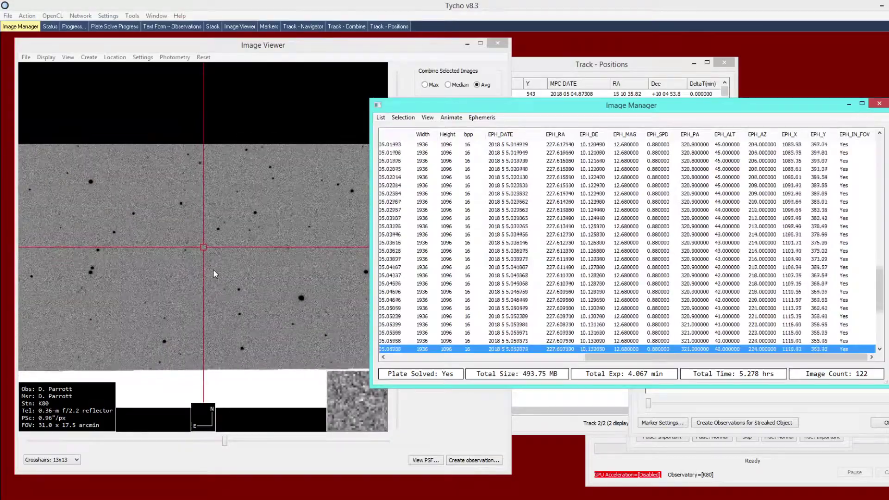
key("Up")
key("Up")
key("Up")
key("Up")
key("Up")
key("Up")
key("Up")
key("Up")
key("Up")
key("Up")
key("Up")
key("Up")
key("Up")
key("Up")
key("Up")
key("Up")
key("Up")
key("Up")
key("Up")
key("Up")
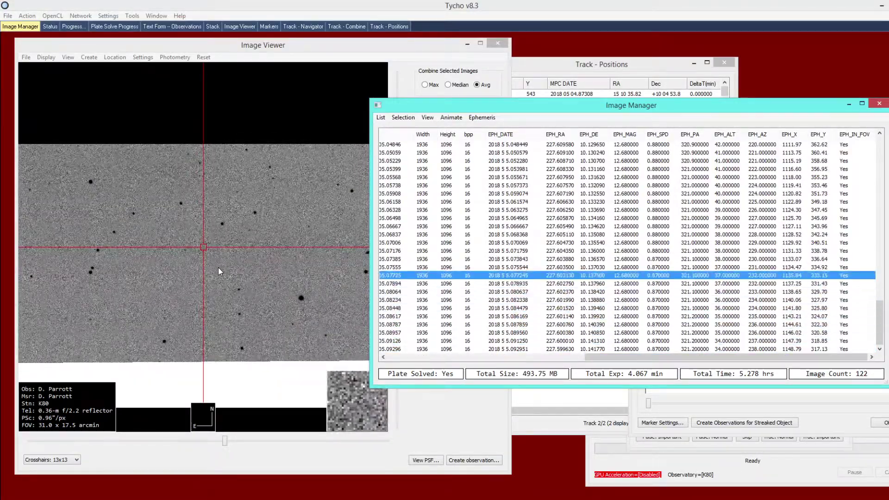
key("Down")
key("Down")
key("Down")
key("Down")
key("Down")
key("Down")
key("Down")
key("Down")
key("Down")
key("Down")
key("Down")
key("Down")
key("Down")
key("Down")
key("Down")
key("Down")
key("Down")
key("Down")
key("Down")
key("Down")
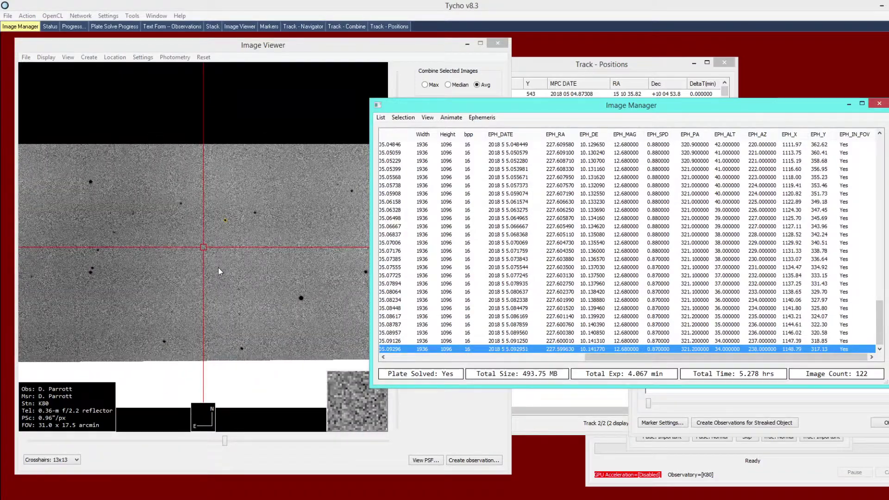
left_click(114, 57)
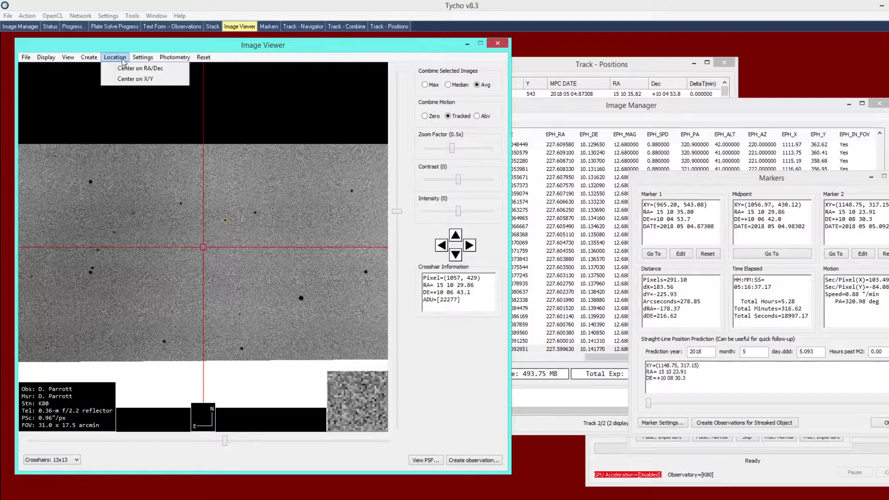
- Set the viewer background level to manual and select the first image of the sequence
mouse_move(143, 58)
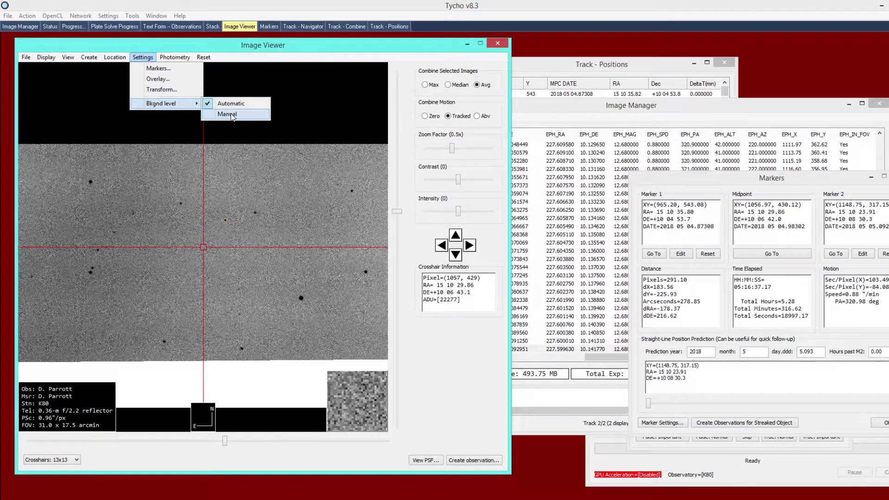
left_click(222, 114)
left_click(560, 124)
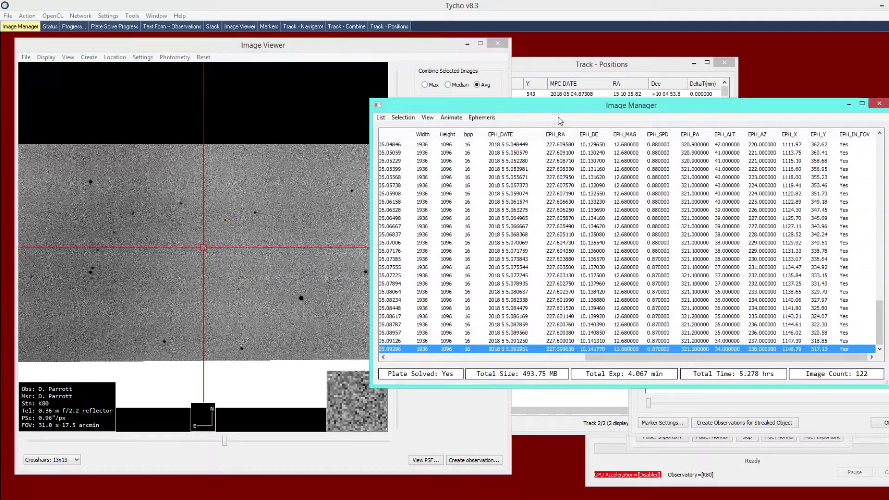
left_click_drag(884, 333, 864, 156)
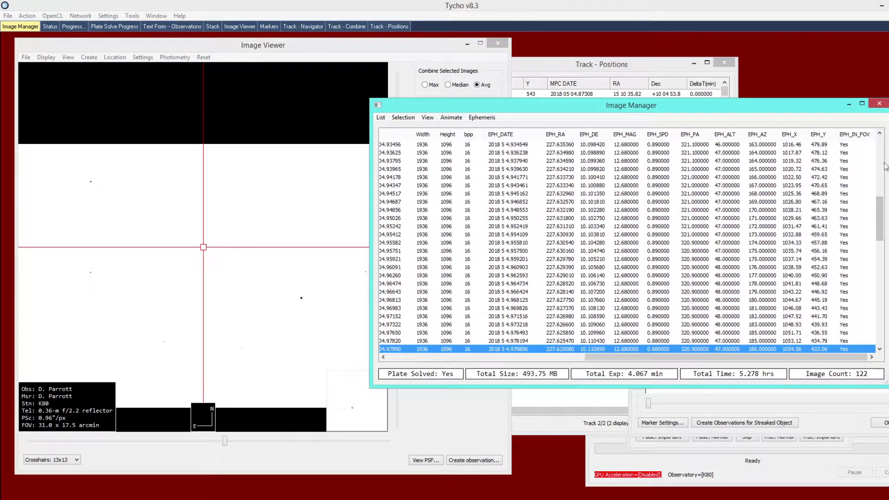
left_click_drag(884, 231, 881, 170)
left_click(771, 146)
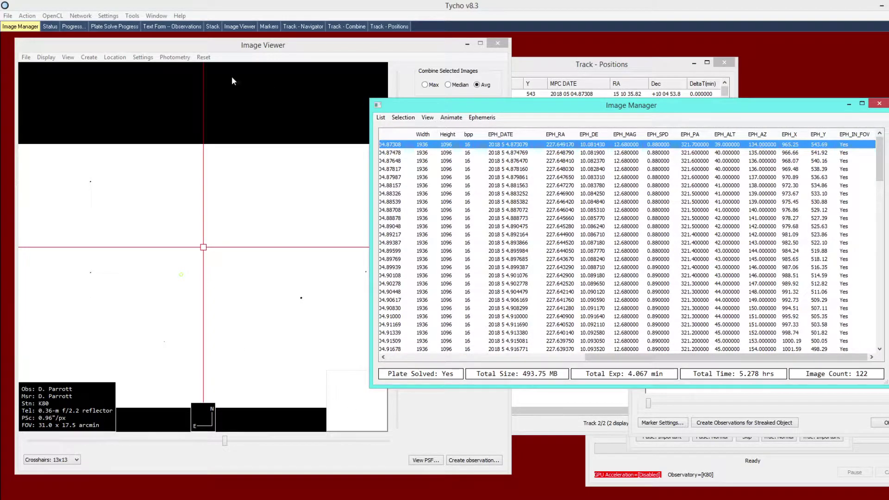
- Switch the Image Viewer background level to Automatic and confirm the setting
left_click(168, 57)
mouse_move(163, 104)
left_click(220, 104)
left_click(143, 56)
left_click(230, 114)
- Step back and forth through the sequence frames with the arrow keys to review them
left_click(551, 172)
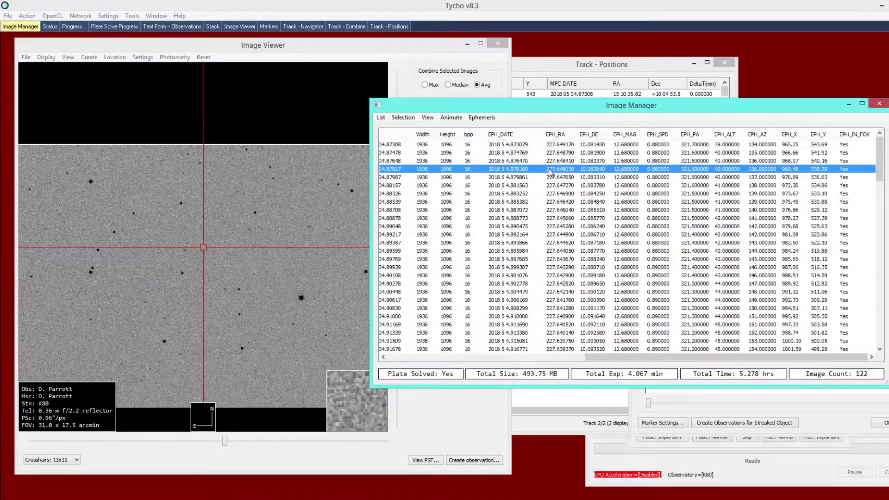
left_click(546, 148)
key("Down")
key("Down")
key("Down")
key("Down")
key("Down")
key("Down")
key("Down")
key("Down")
key("Down")
key("Down")
key("Down")
key("Down")
key("Down")
key("Down")
key("Down")
key("Down")
key("Down")
key("Down")
key("Down")
key("Down")
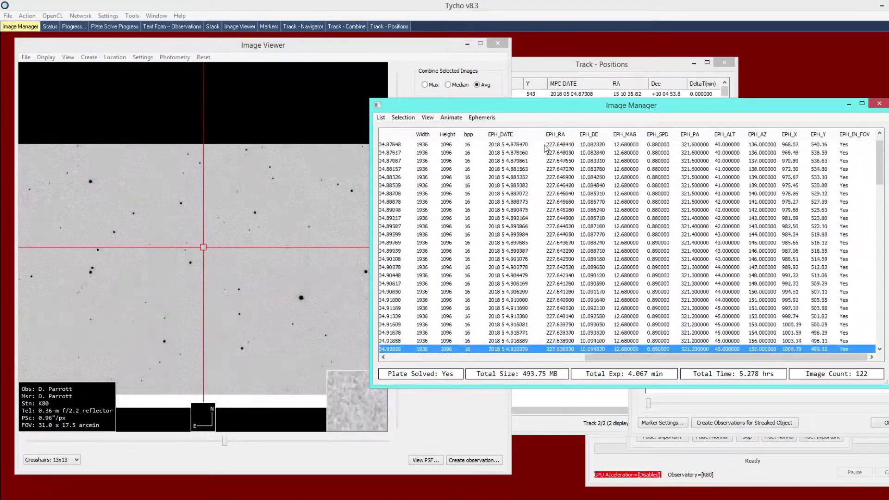
key("Down")
key("Down")
key("Down")
key("Down")
key("Down")
key("Down")
key("Down")
key("Down")
key("Down")
key("Down")
key("Down")
key("Down")
key("Down")
key("Down")
key("Down")
key("Down")
key("Down")
key("Down")
key("Down")
key("Down")
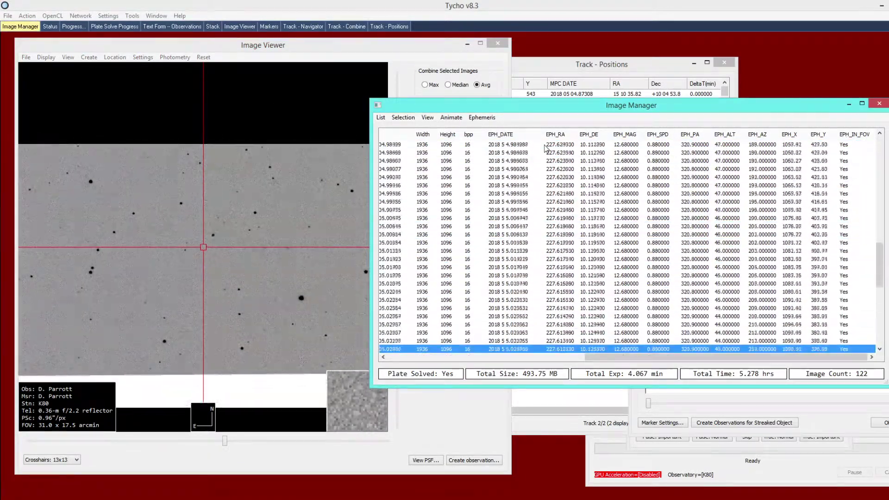
key("Up")
key("Up")
key("Up")
key("Up")
key("Up")
key("Up")
key("Up")
key("Up")
key("Up")
key("Up")
key("Up")
key("Up")
key("Up")
key("Up")
key("Up")
key("Up")
key("Up")
key("Up")
key("Up")
key("Up")
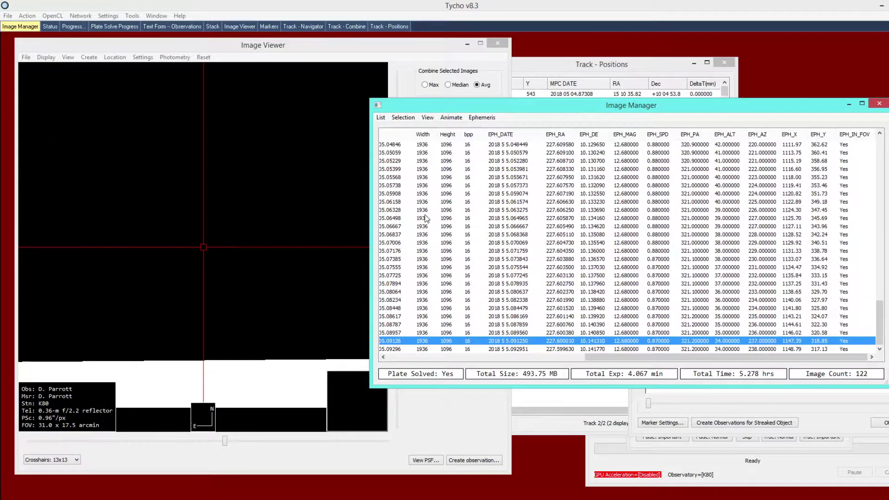
key("Down")
key("Down")
key("Down")
key("Down")
key("Down")
key("Down")
key("Down")
key("Down")
key("Down")
key("Down")
key("Down")
key("Down")
key("Down")
key("Down")
key("Down")
key("Down")
key("Down")
key("Down")
key("Down")
key("Down")
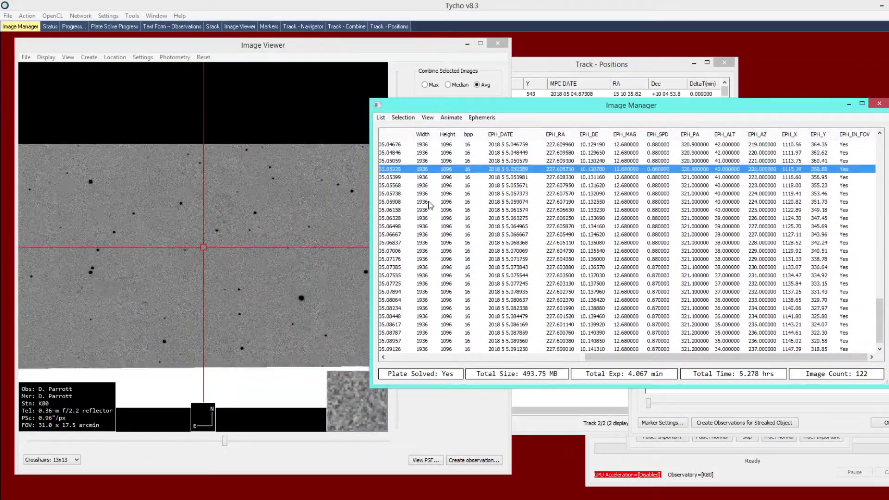
key("Up")
key("Up")
key("Up")
key("Up")
key("Up")
key("Up")
key("Up")
key("Up")
key("Up")
key("Up")
key("Up")
key("Up")
key("Up")
key("Up")
key("Up")
key("Up")
key("Up")
key("Up")
key("Up")
key("Up")
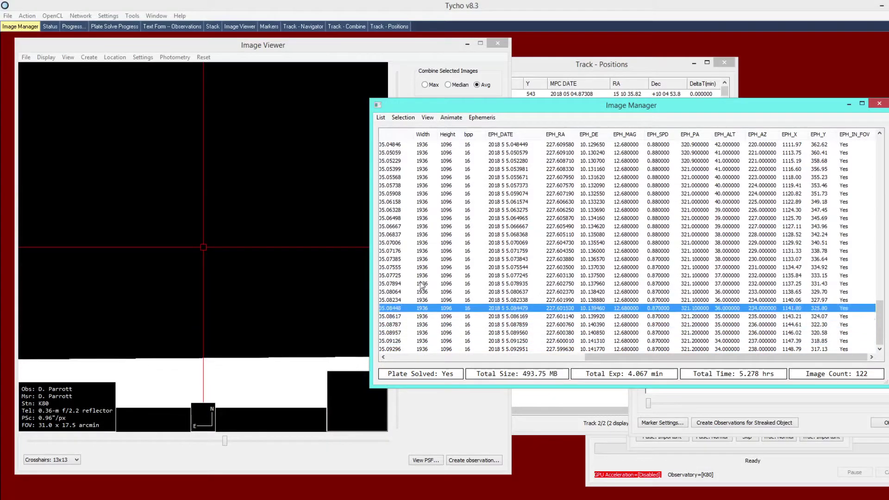
key("Up")
key("Up")
key("Up")
key("Up")
key("Up")
key("Up")
key("Up")
key("Up")
key("Up")
key("Up")
key("Up")
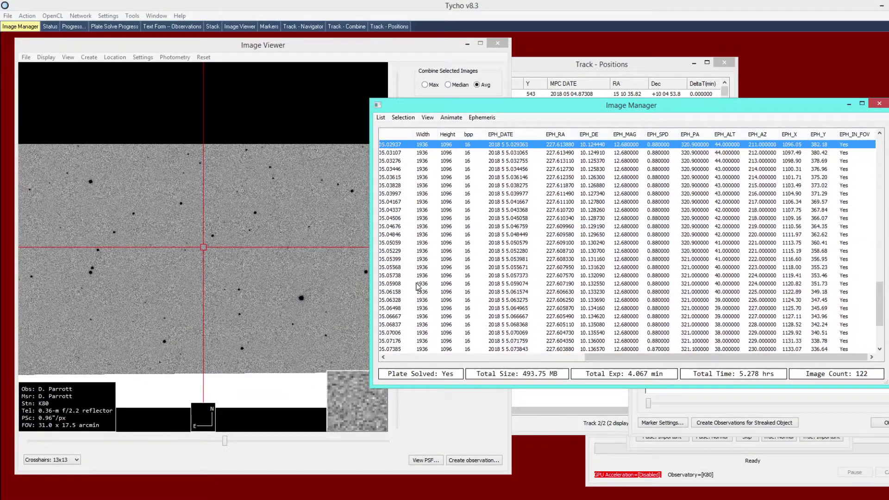
key("Down")
key("Down")
key("Down")
key("Down")
key("Down")
key("Down")
key("Down")
key("Down")
key("Down")
key("Down")
key("Down")
key("Down")
key("Down")
key("Down")
key("Down")
key("Down")
key("Down")
key("Down")
key("Down")
key("Down")
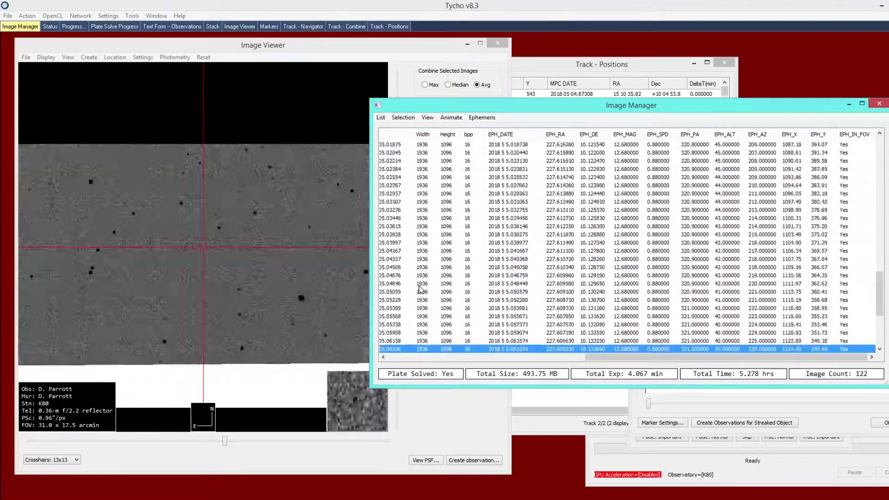
key("Up")
key("Up")
key("Up")
key("Up")
key("Up")
key("Up")
key("Up")
key("Up")
key("Up")
key("Up")
key("Up")
key("Up")
key("Up")
key("Up")
key("Up")
key("Up")
key("Up")
key("Up")
key("Up")
key("Up")
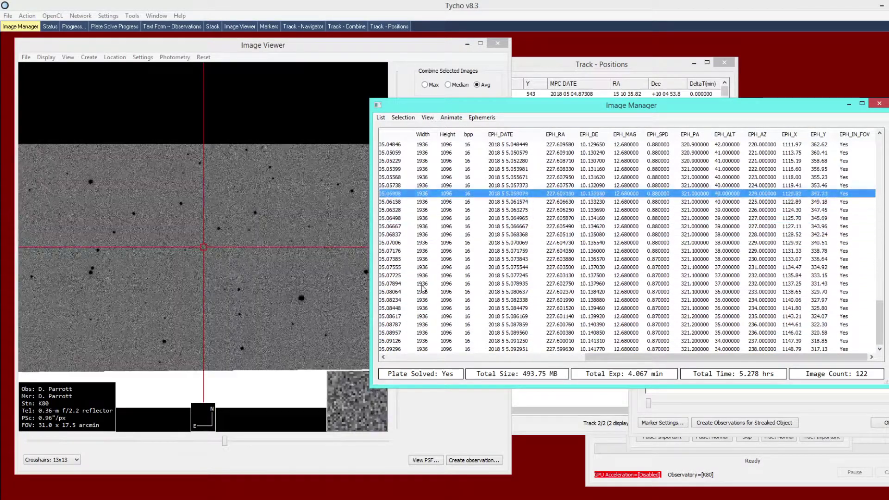
key("Up")
key("Up")
key("Up")
key("Up")
key("Up")
key("Up")
key("Up")
key("Up")
key("Up")
key("Up")
key("Up")
key("Up")
key("Up")
key("Up")
key("Up")
key("Up")
key("Up")
key("Up")
key("Up")
key("Up")
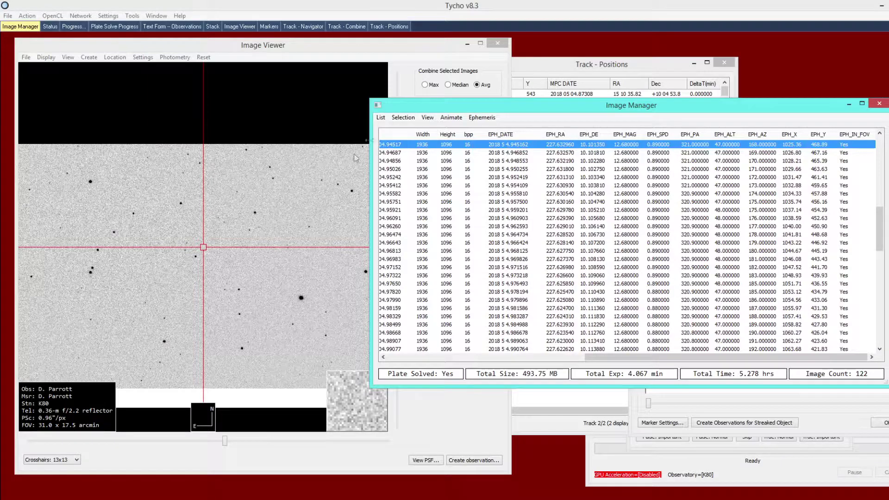
left_click(282, 179)
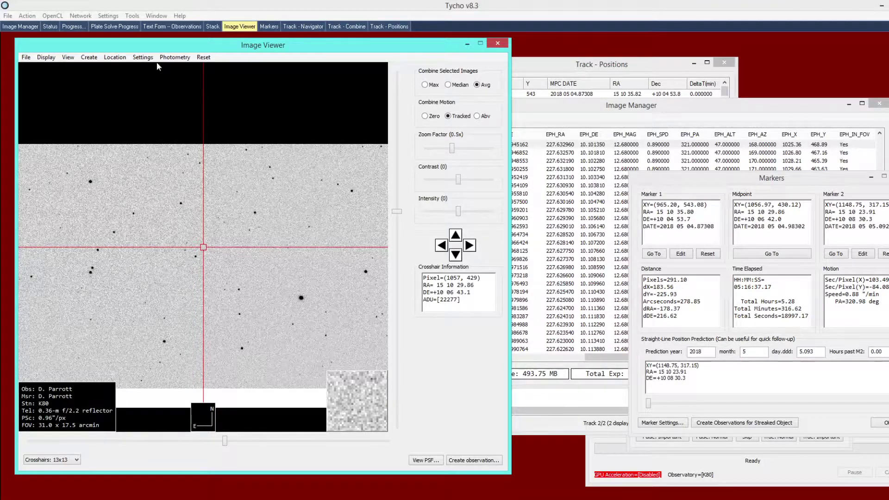
- Open Action > Calibrate Images and cancel the Image Calibration dialog without changes
left_click(29, 16)
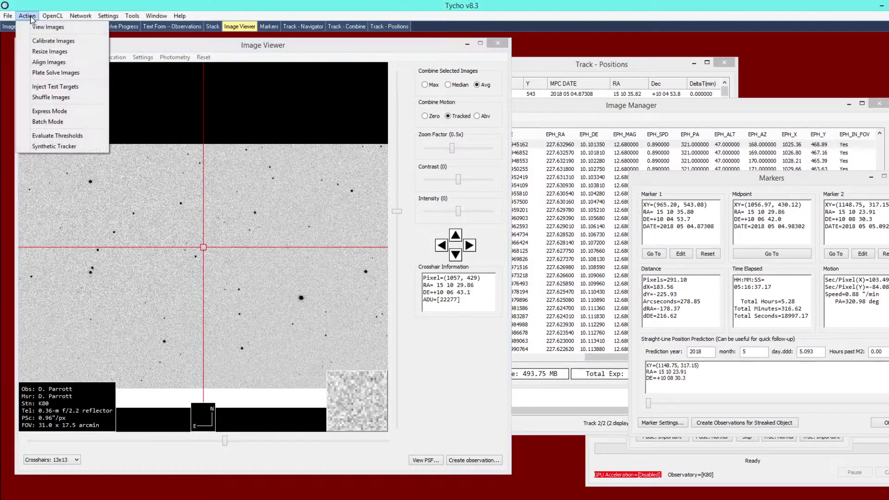
left_click(40, 42)
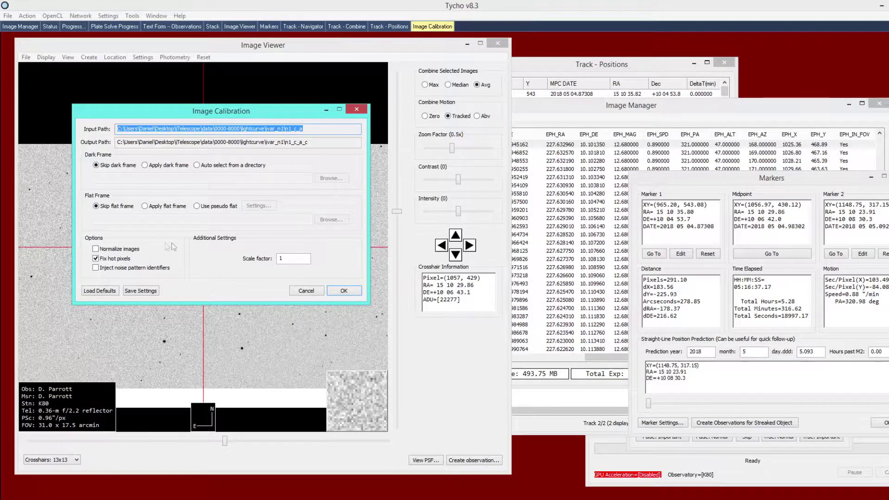
left_click(304, 290)
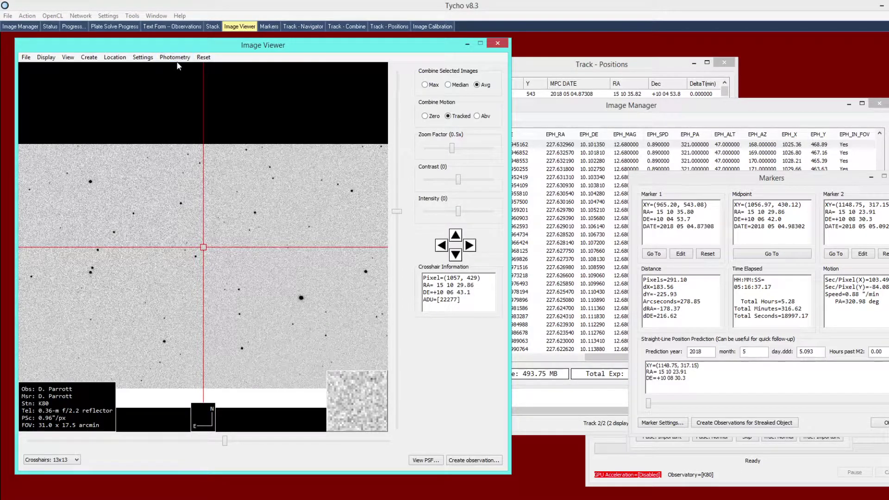
- Right-click the tracked object in the star field and choose Generate Photometry Set
key("ctrl+Tab")
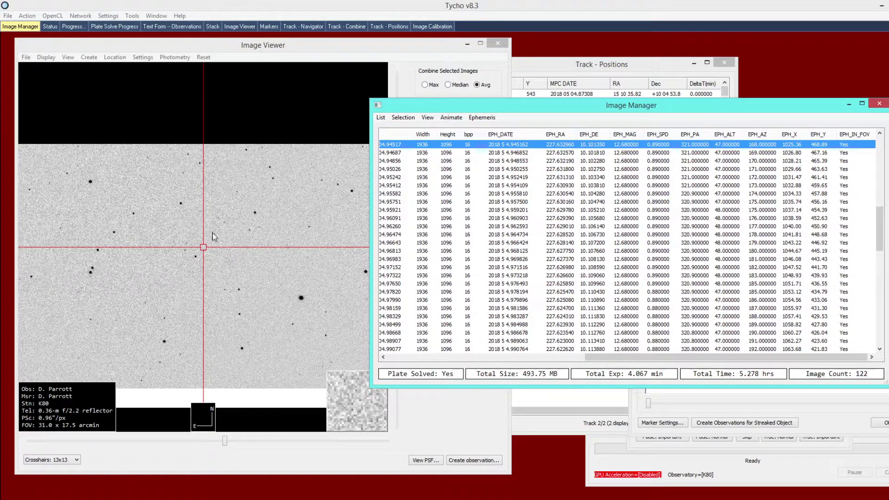
right_click(232, 209)
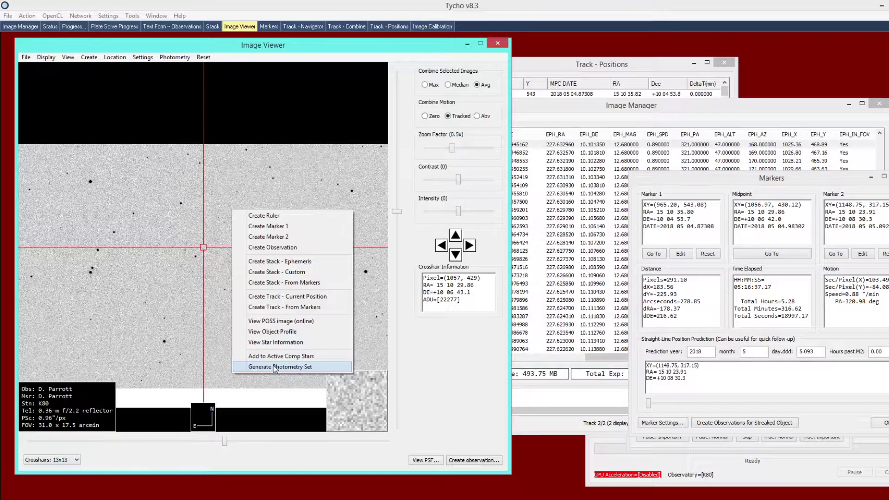
left_click(274, 367)
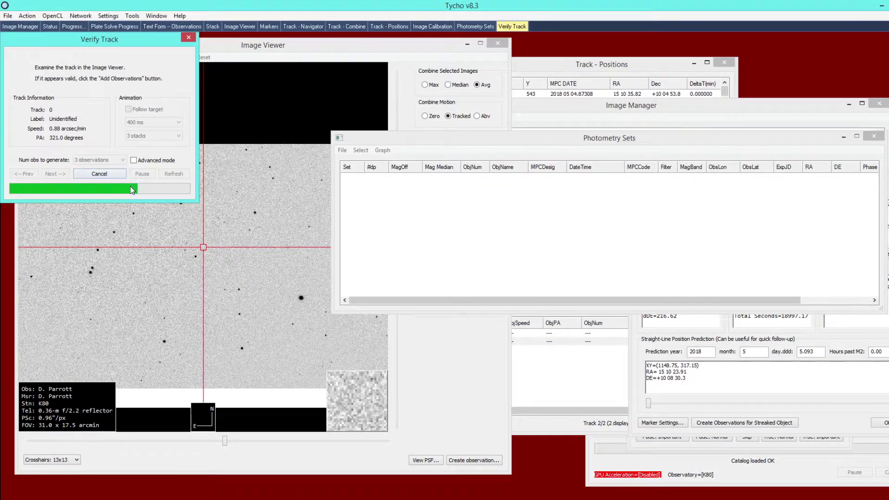
- Plot all photometry sets as a lightcurve via Graph > Plot all sets
left_click_drag(233, 62, 326, 237)
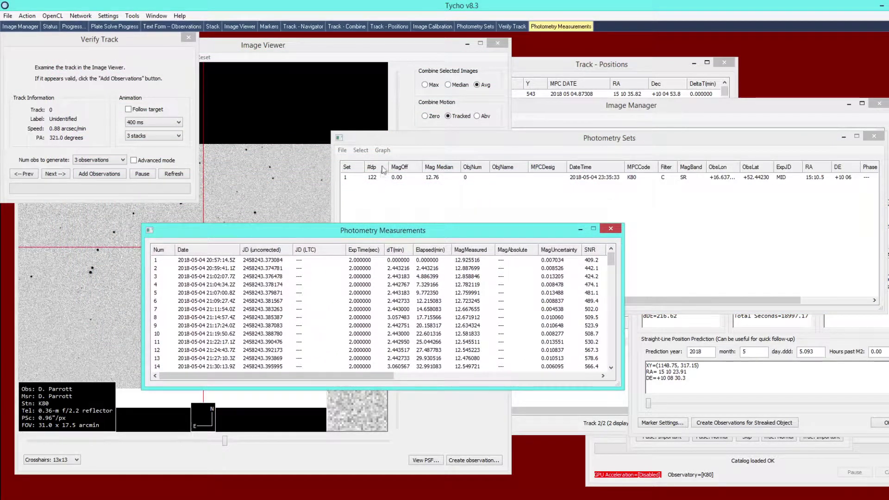
left_click(382, 150)
left_click(390, 162)
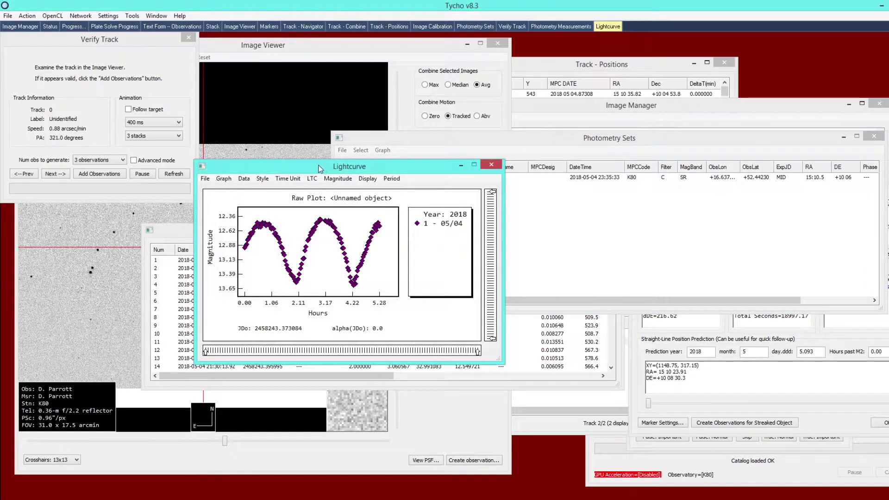
left_click_drag(389, 162, 302, 162)
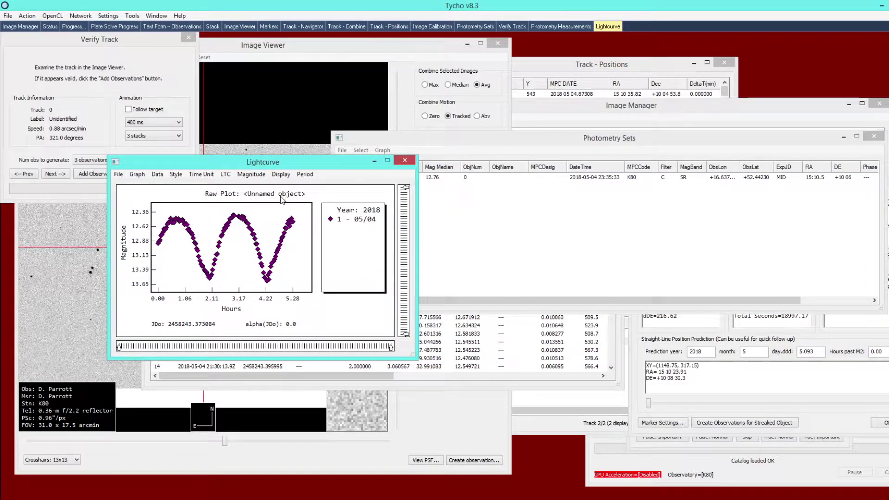
- Enable LTC > Use Light-time Correction on the lightcurve and select photometry set 1
left_click(252, 176)
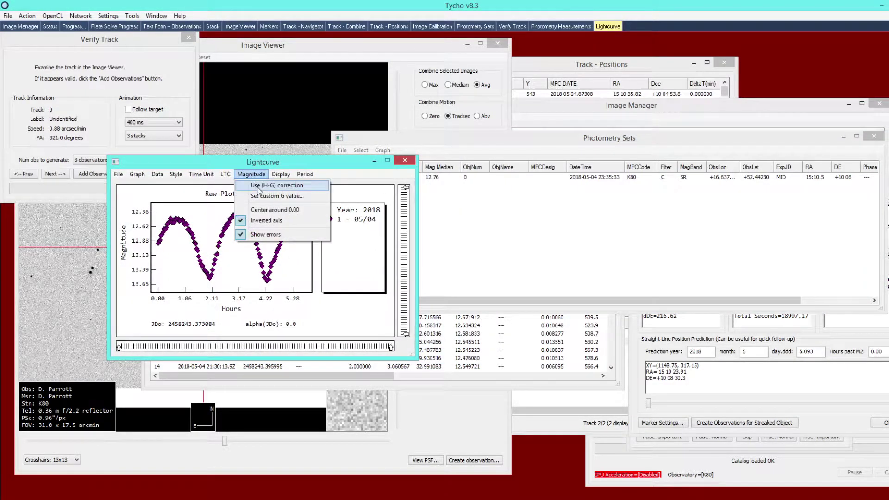
mouse_move(226, 175)
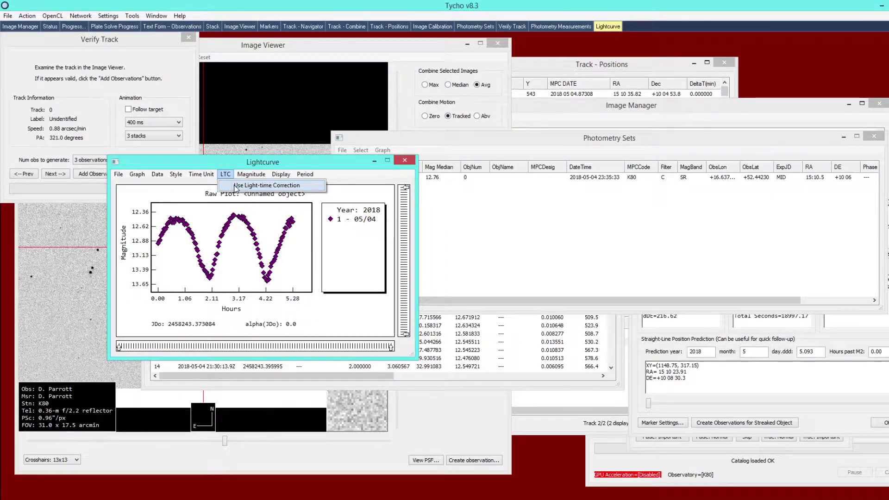
left_click(254, 185)
left_click(550, 231)
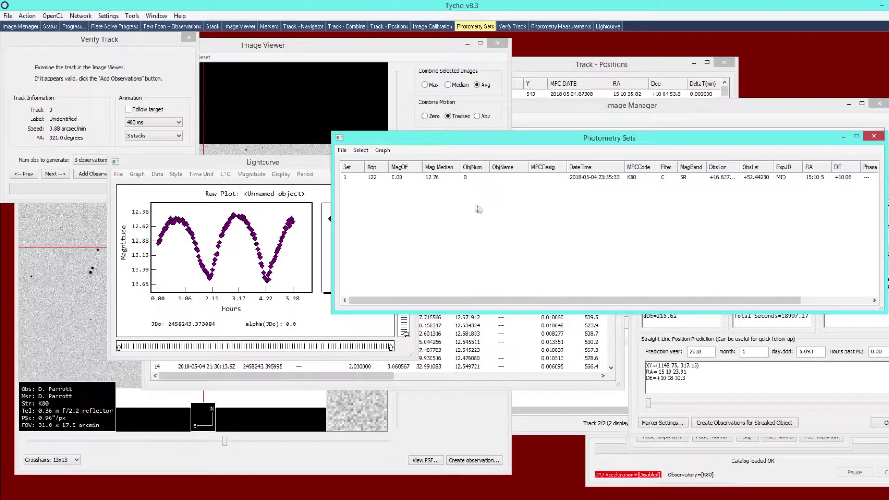
left_click(433, 177)
- Apply object data to set 1 from the modified FIND_ORB instance
right_click(413, 178)
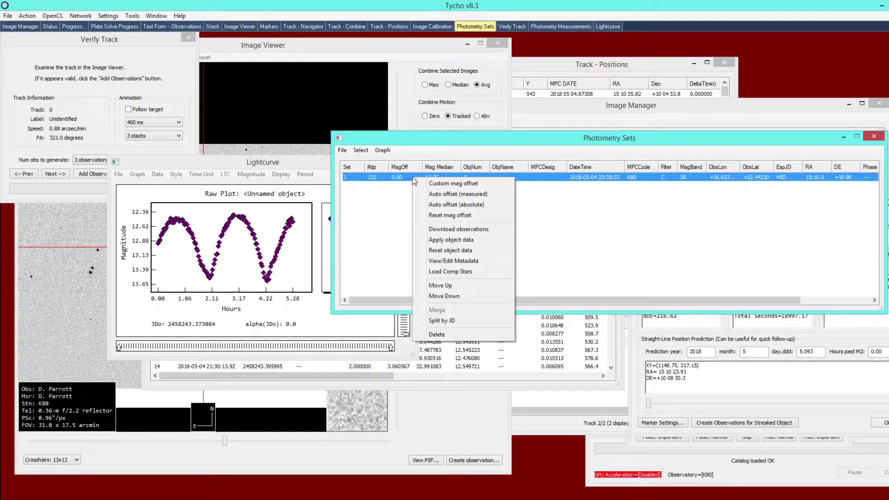
left_click(457, 240)
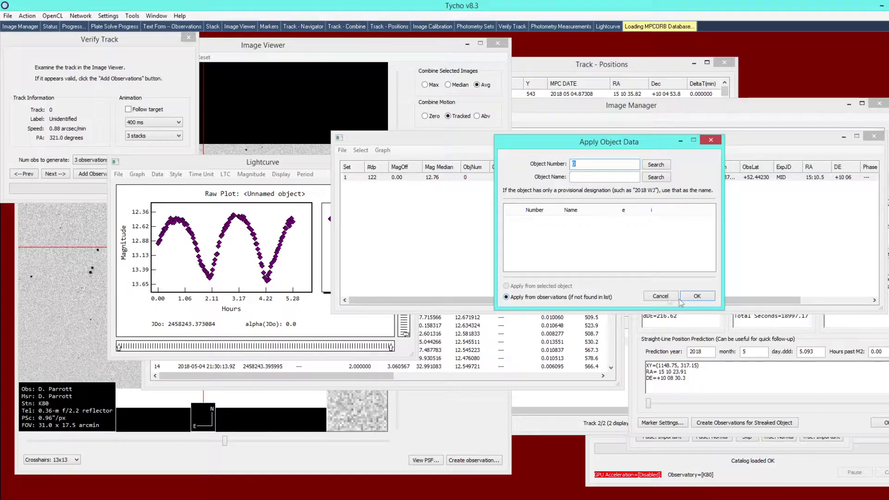
left_click(698, 296)
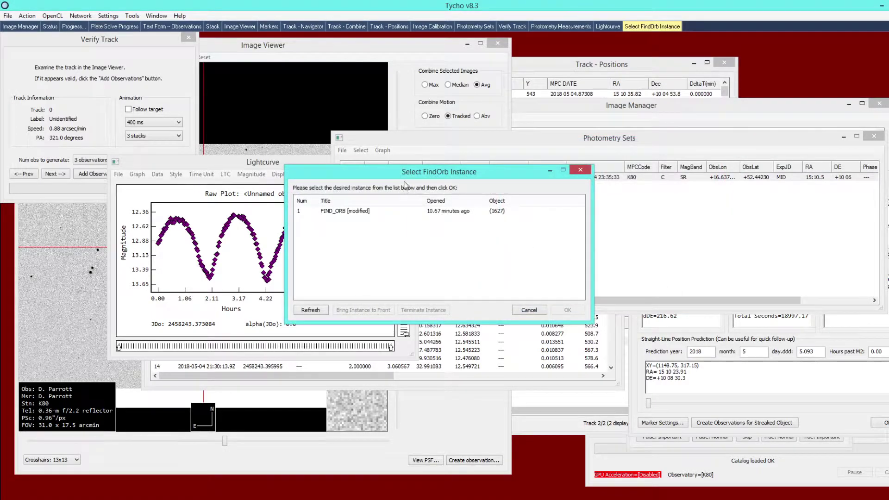
left_click_drag(403, 171, 414, 179)
left_click(403, 222)
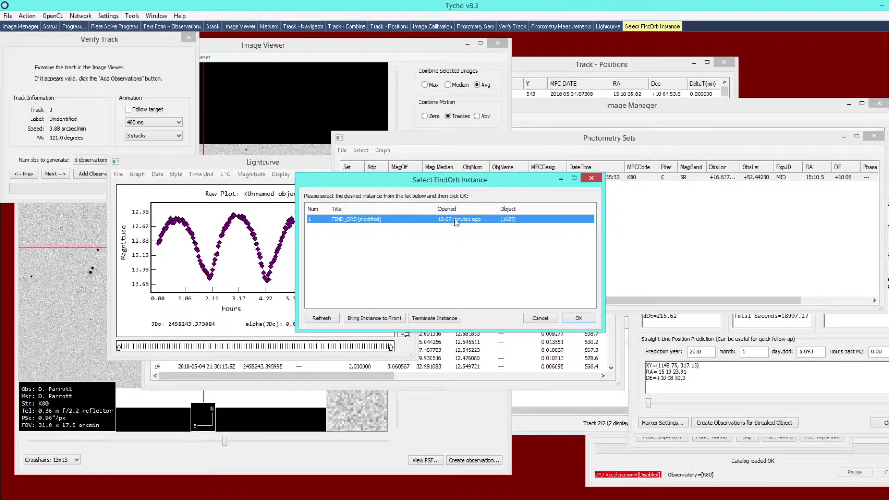
left_click(579, 319)
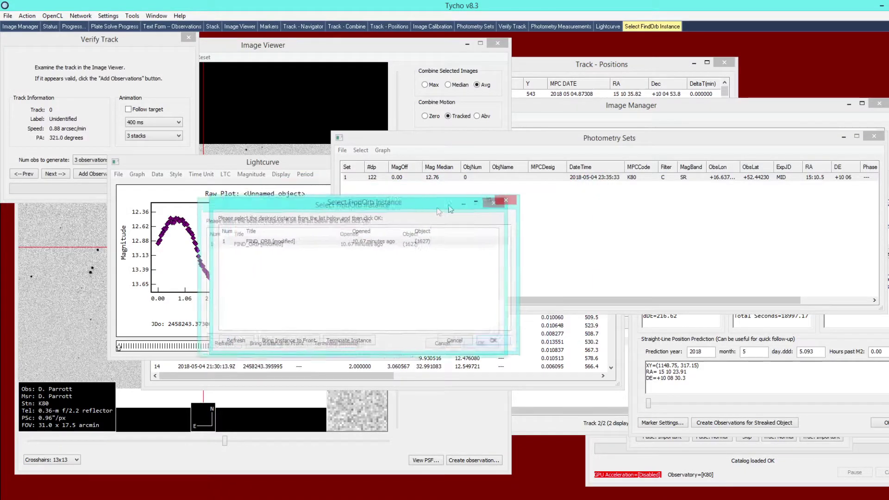
left_click_drag(580, 299, 651, 304)
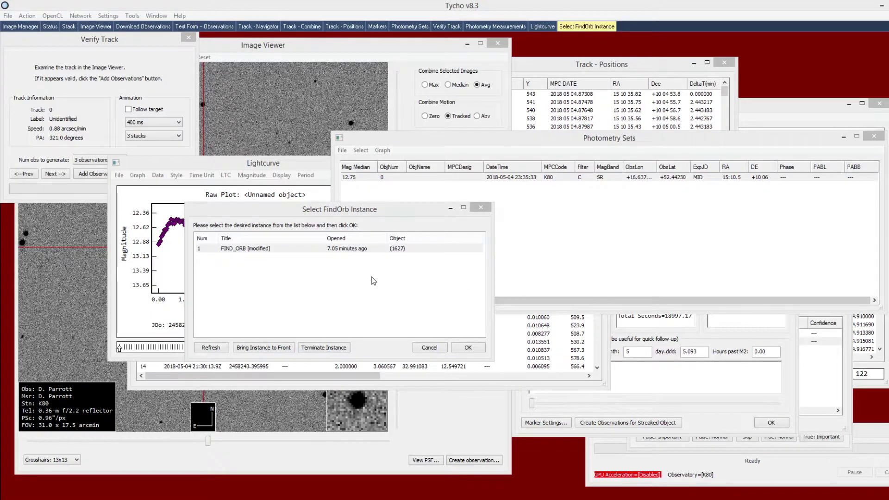
left_click(467, 348)
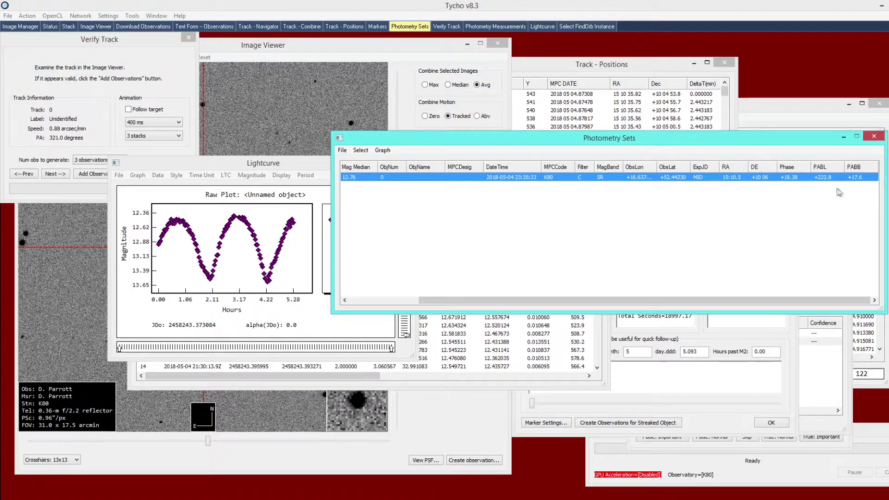
- Replot all sets and check the H-G and light-time correction menus in the lightcurve
left_click(382, 150)
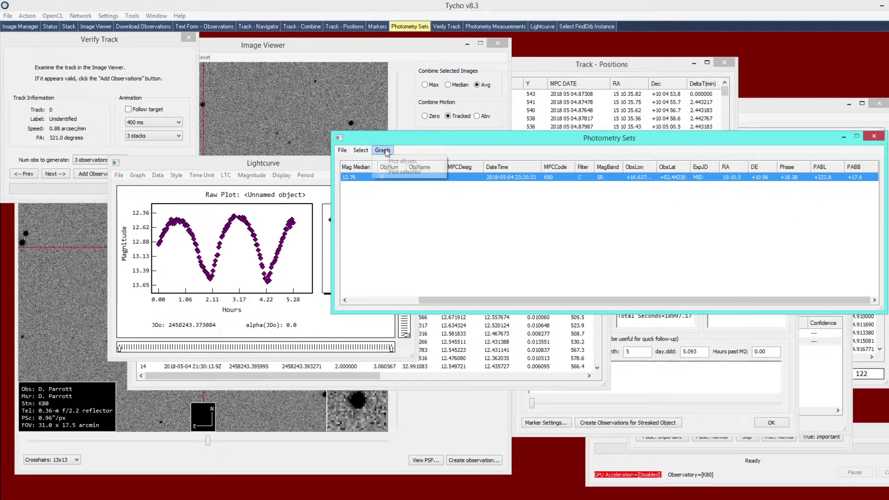
left_click(412, 163)
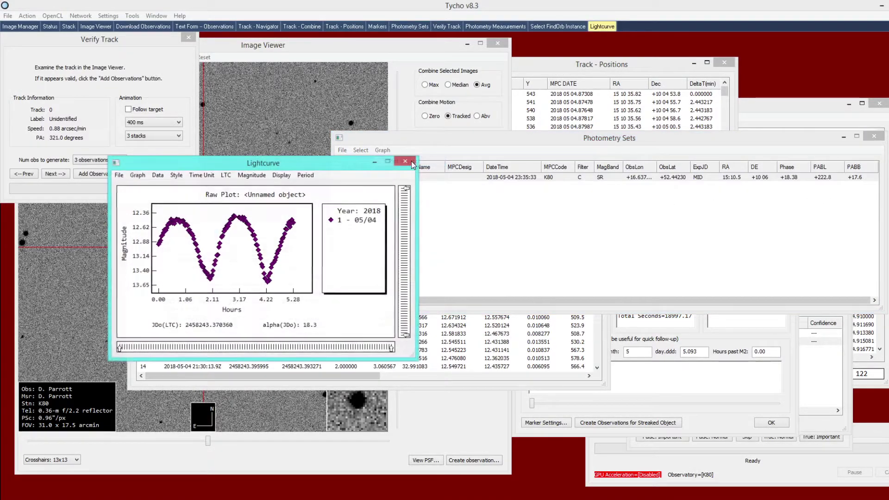
left_click(254, 175)
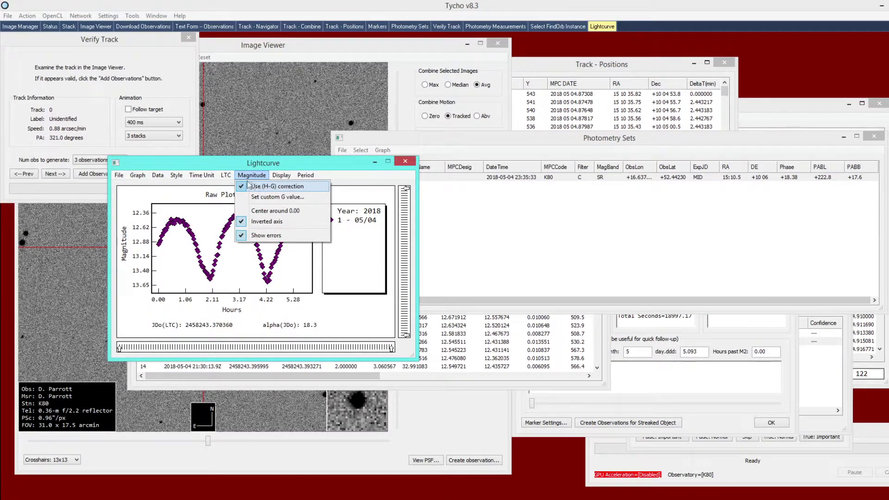
mouse_move(226, 175)
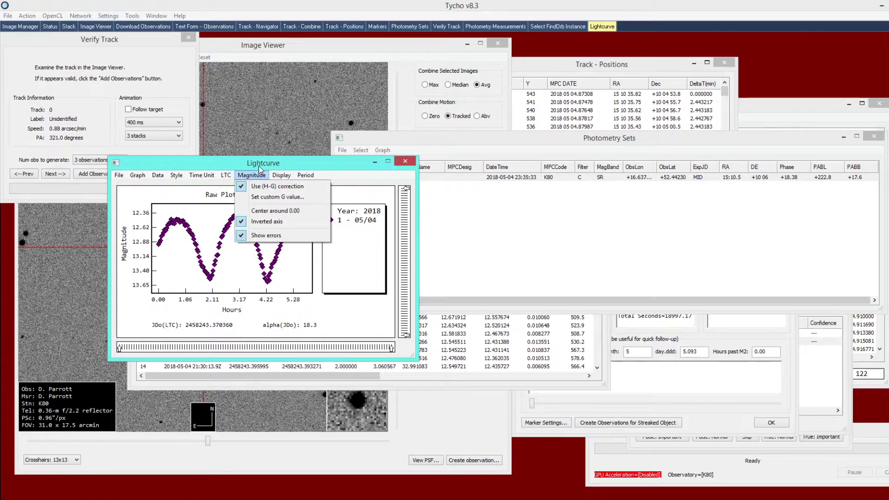
left_click(236, 164)
left_click_drag(236, 164, 268, 106)
left_click(282, 118)
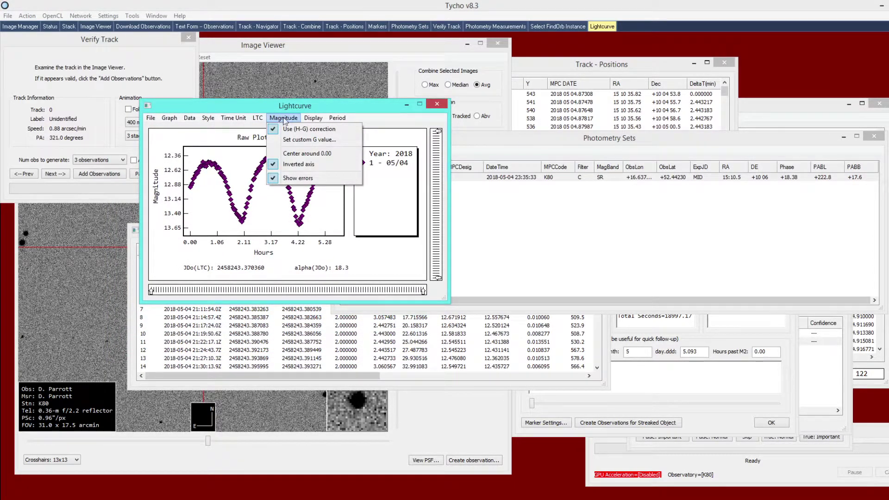
left_click(326, 109)
- Select the single photometry set and open its right-click actions
left_click(534, 206)
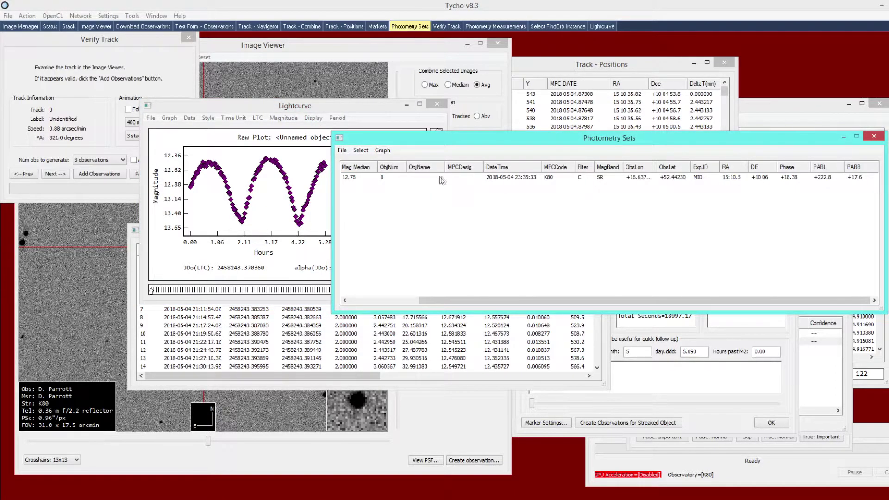
left_click(335, 104)
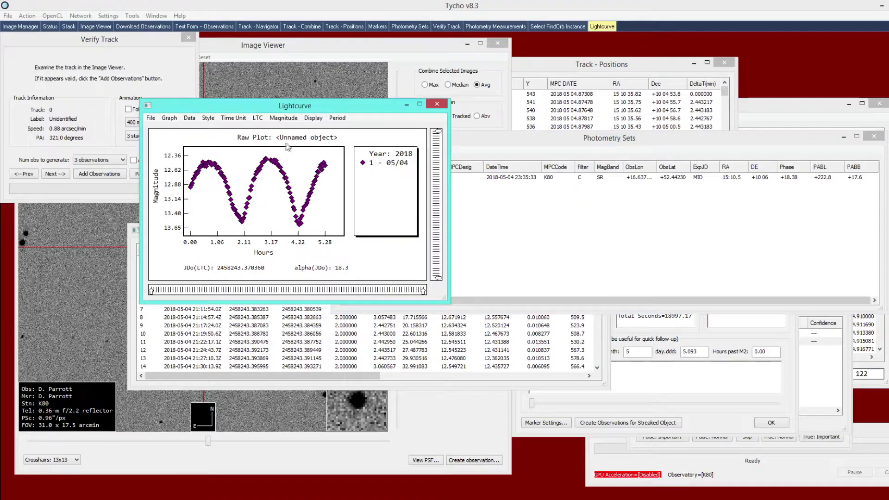
left_click(509, 201)
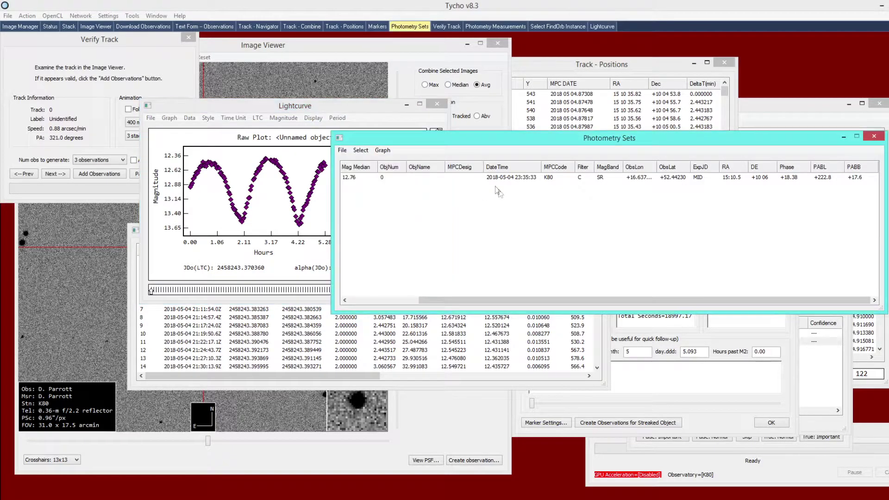
left_click(422, 178)
right_click(400, 178)
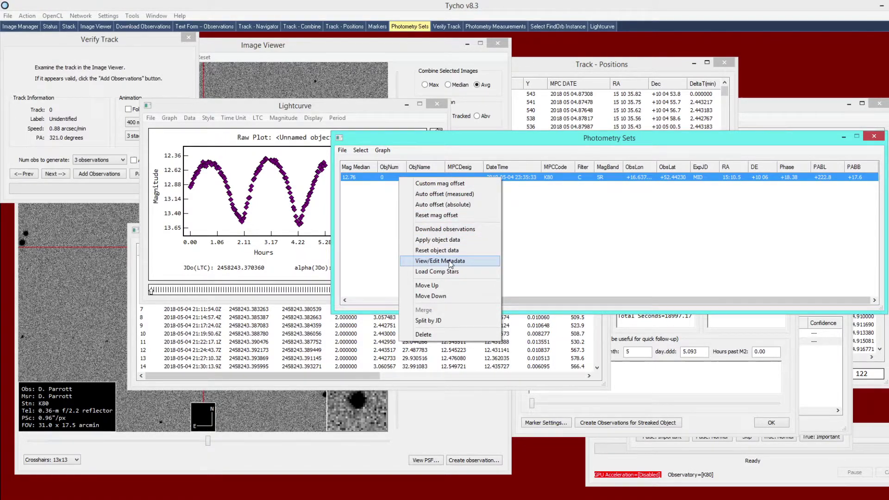
- Open the set's metadata editor and keep OBJECTNUMBER at 0
left_click(449, 261)
left_click_drag(229, 41, 678, 224)
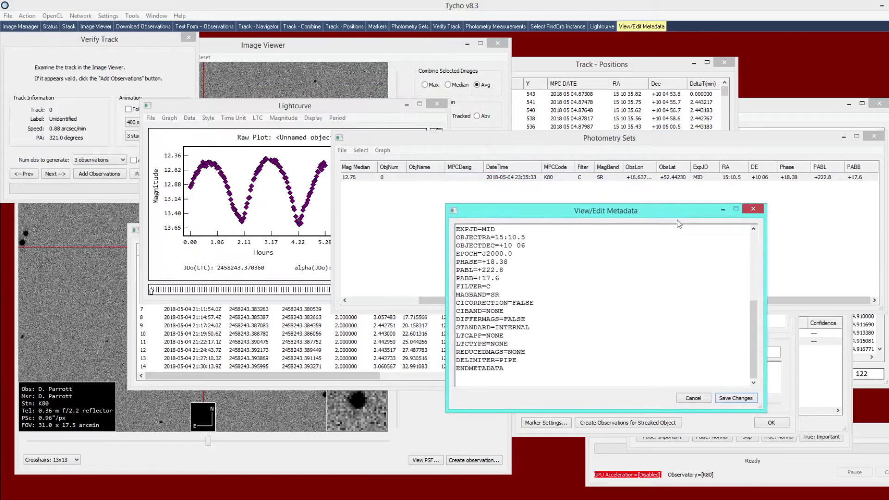
left_click_drag(754, 325, 754, 257)
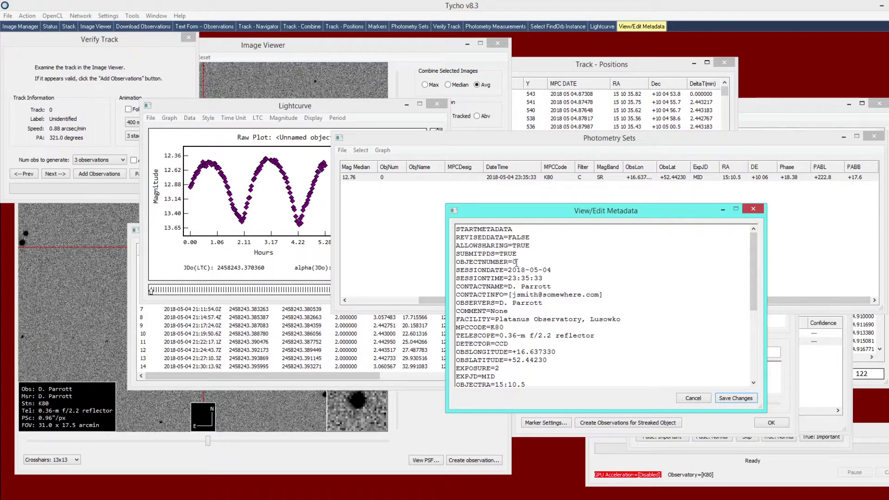
left_click_drag(517, 262, 512, 263)
type("1627")
left_click_drag(512, 263, 533, 262)
type("0")
- Add the metadata line MPCDESIG=2021 OV and save the changes
key("Return")
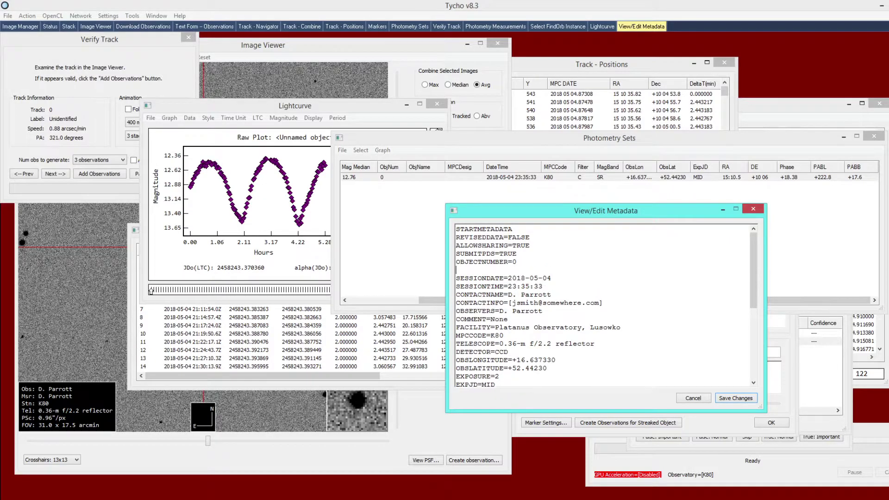
type("MPCDESIG=2021 OV")
left_click(727, 400)
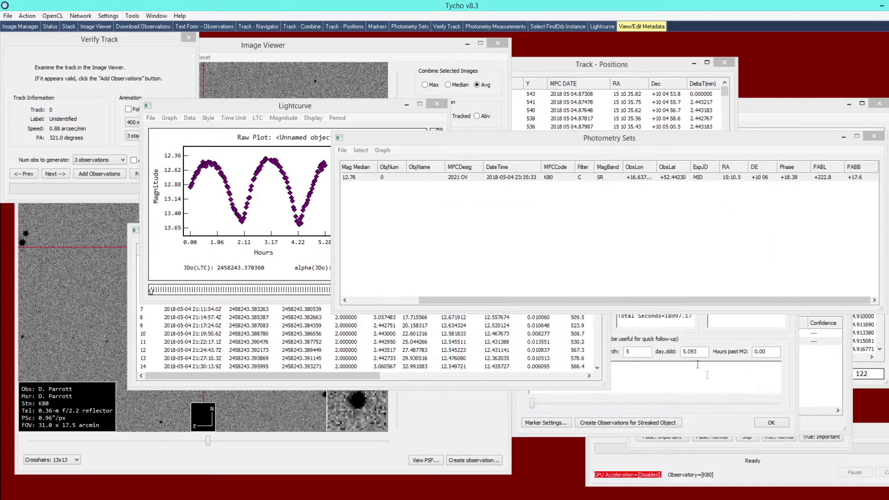
left_click(475, 189)
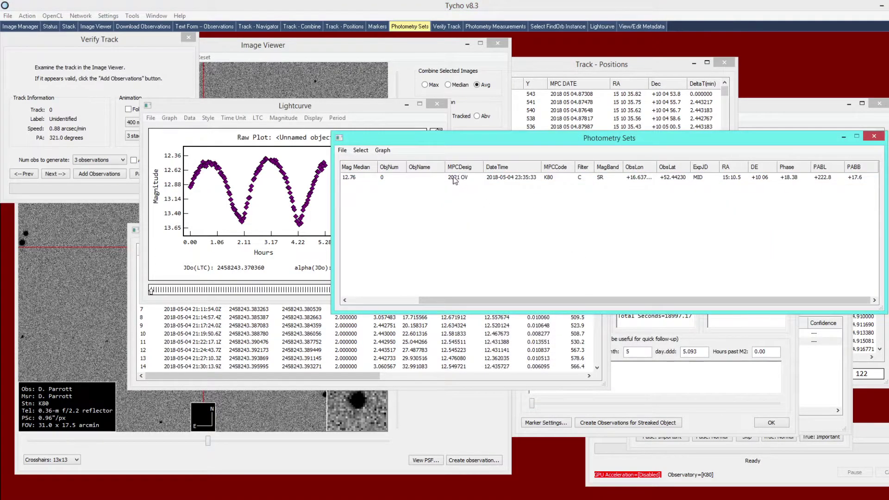
left_click(382, 150)
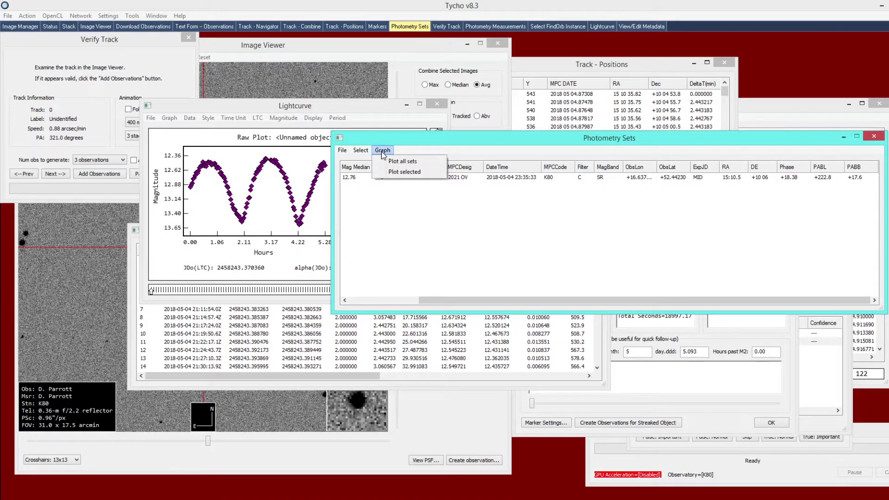
- Replot the lightcurve and set its custom object label to 'My custom label'
left_click(390, 162)
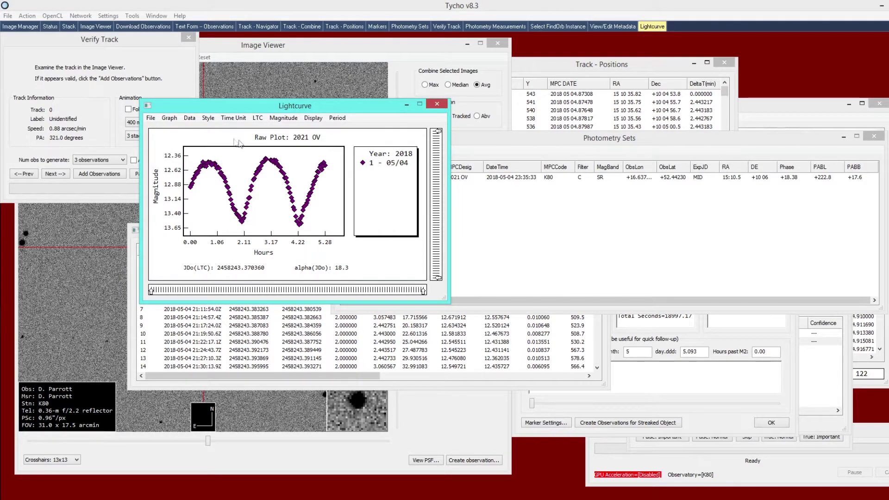
left_click(170, 118)
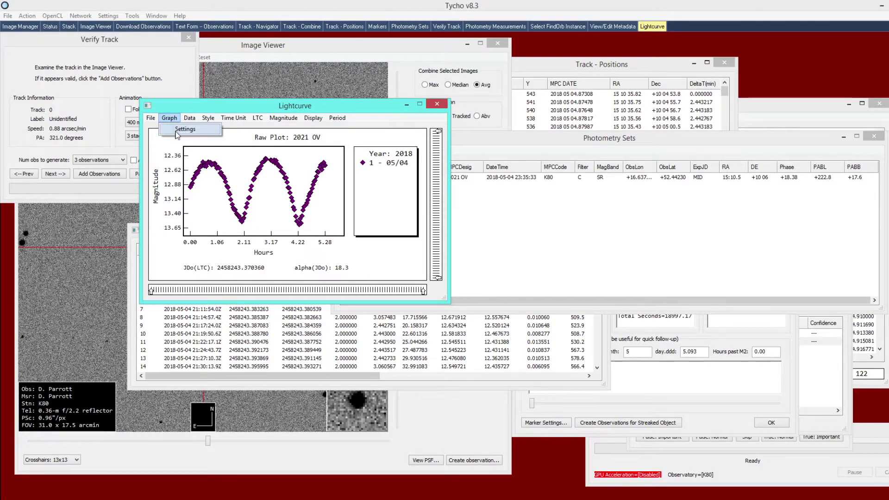
left_click(204, 129)
left_click_drag(207, 128, 263, 140)
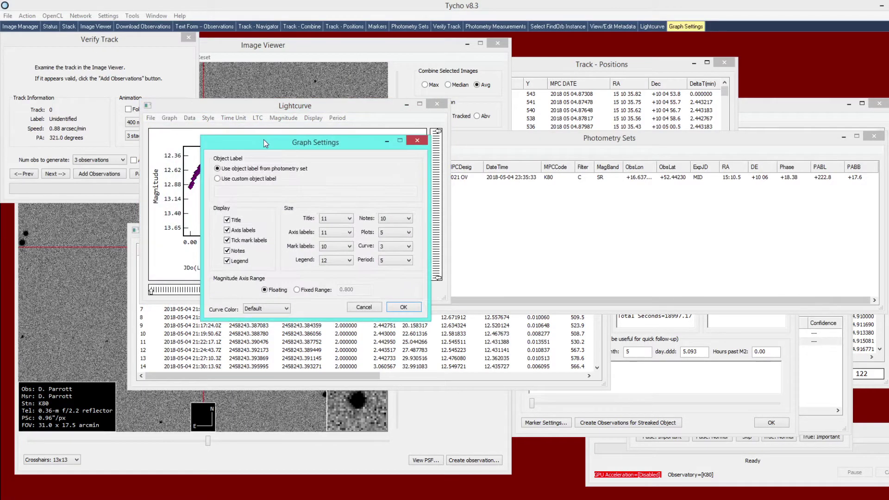
left_click(226, 181)
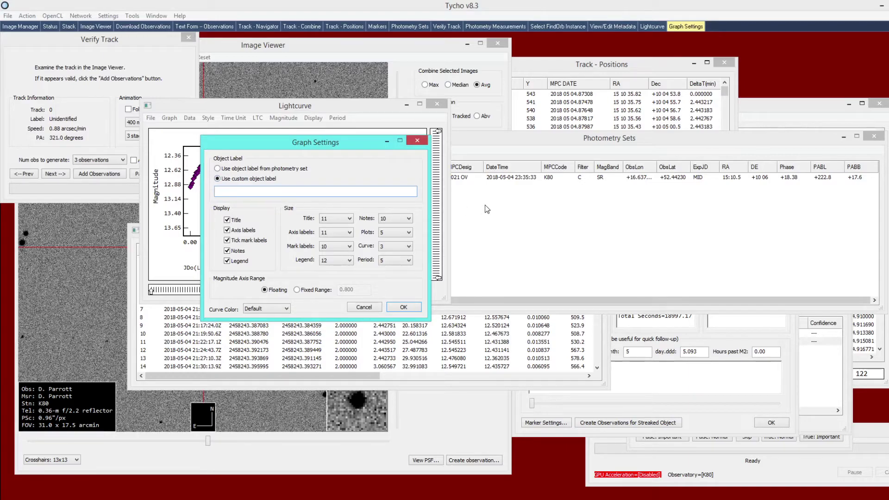
type("My custom label")
left_click(403, 307)
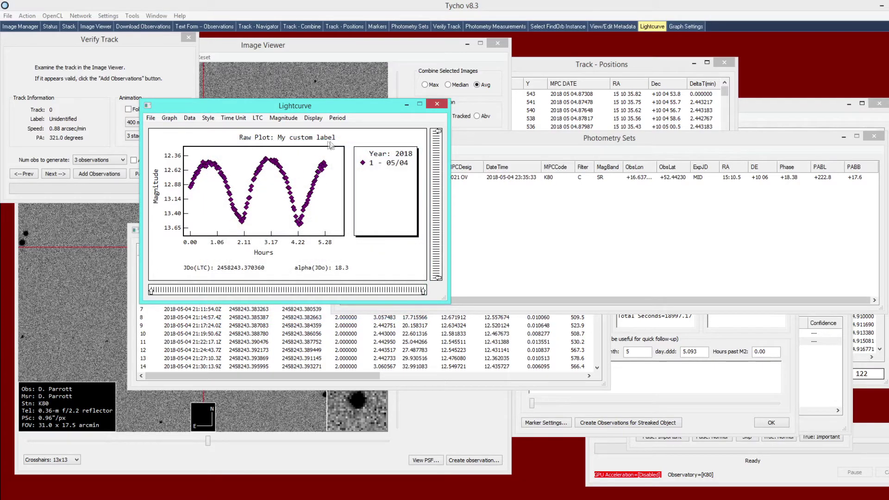
left_click_drag(335, 110, 298, 82)
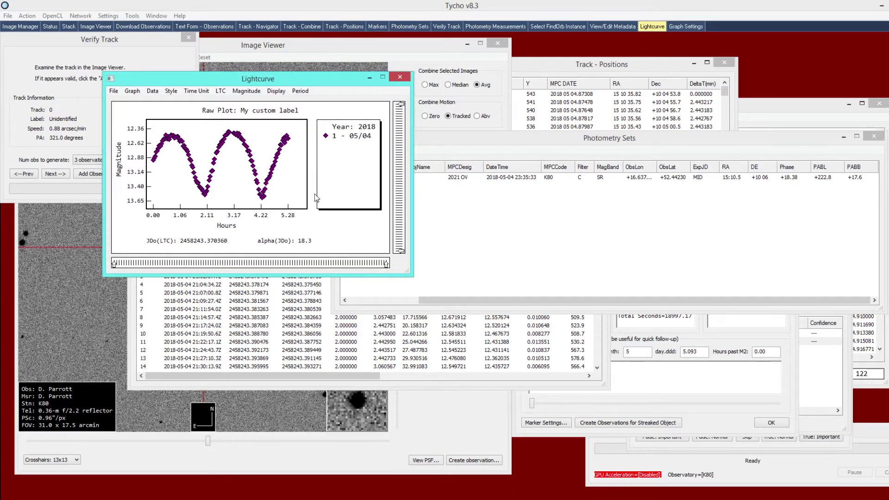